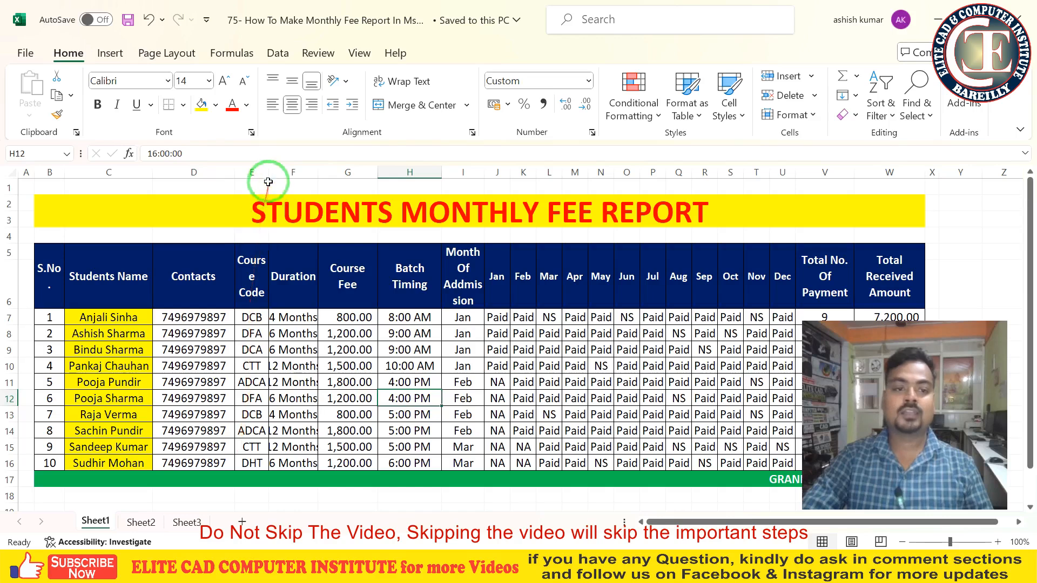
- Widen the Course Code and Duration columns to fit their text, and set the course fee in G7 to 900
left_click_drag(269, 172, 337, 172)
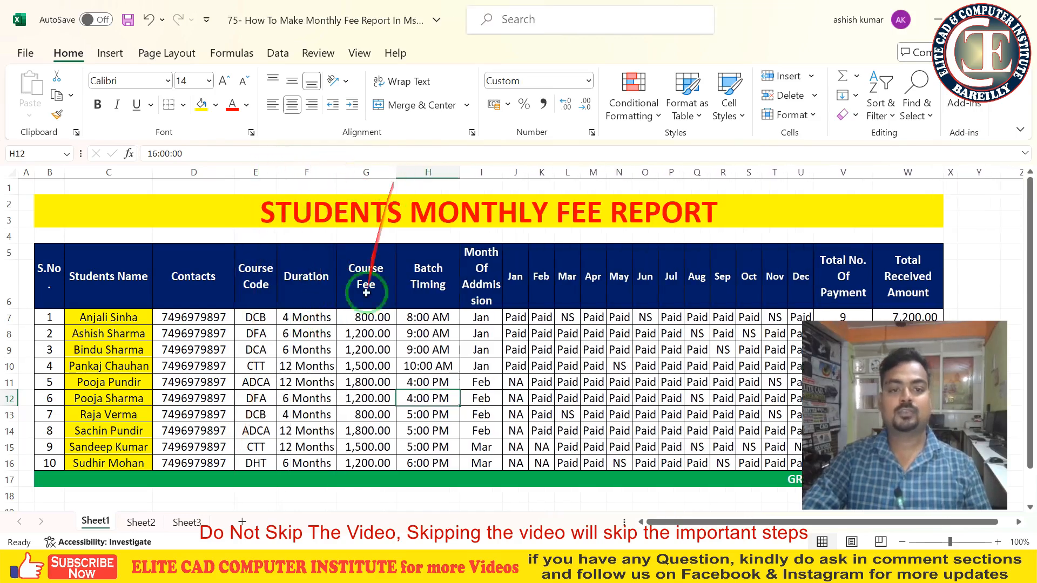
double_click(367, 319)
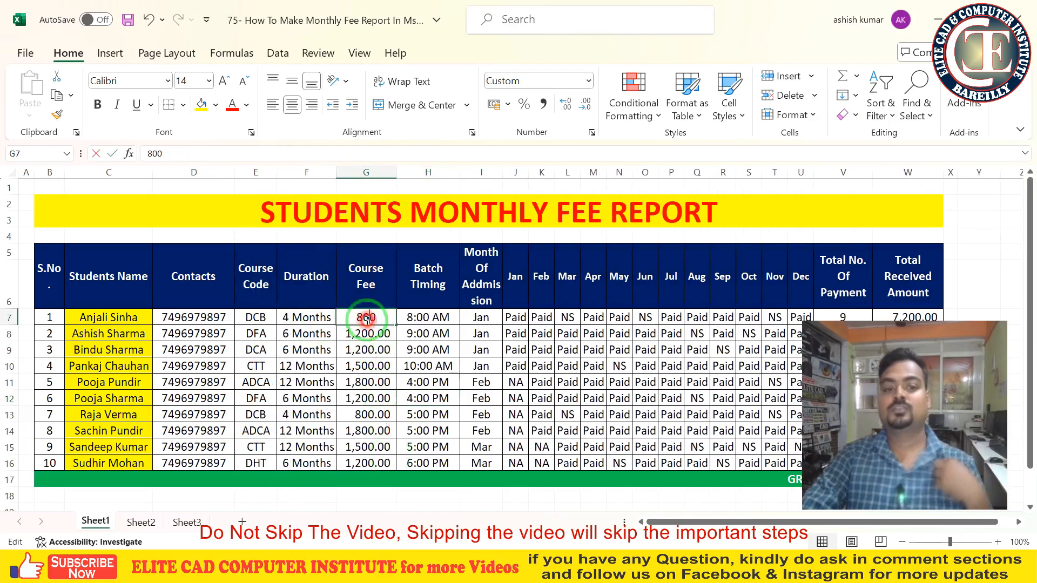
left_click_drag(383, 315, 356, 318)
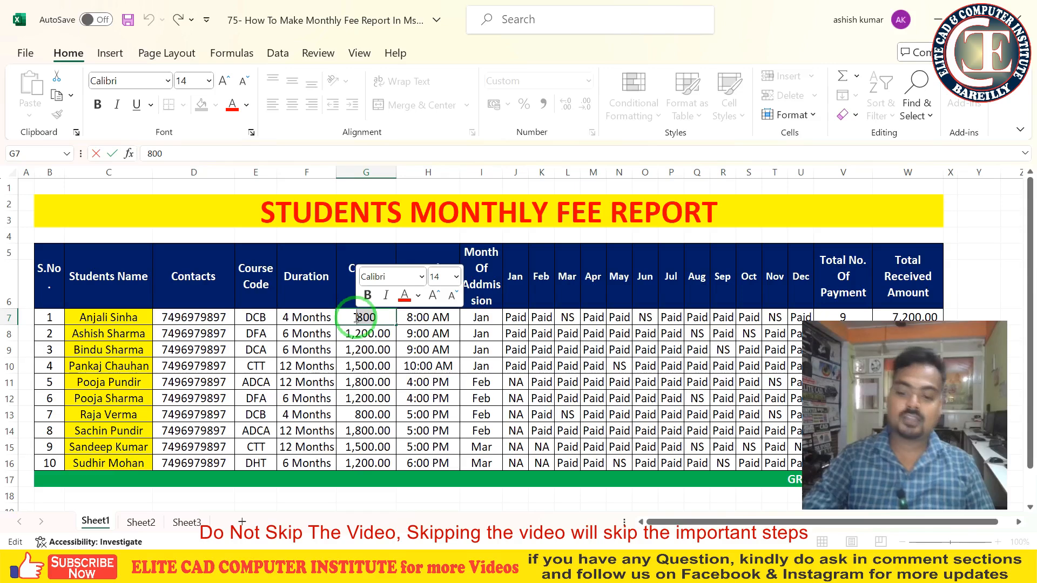
type("1")
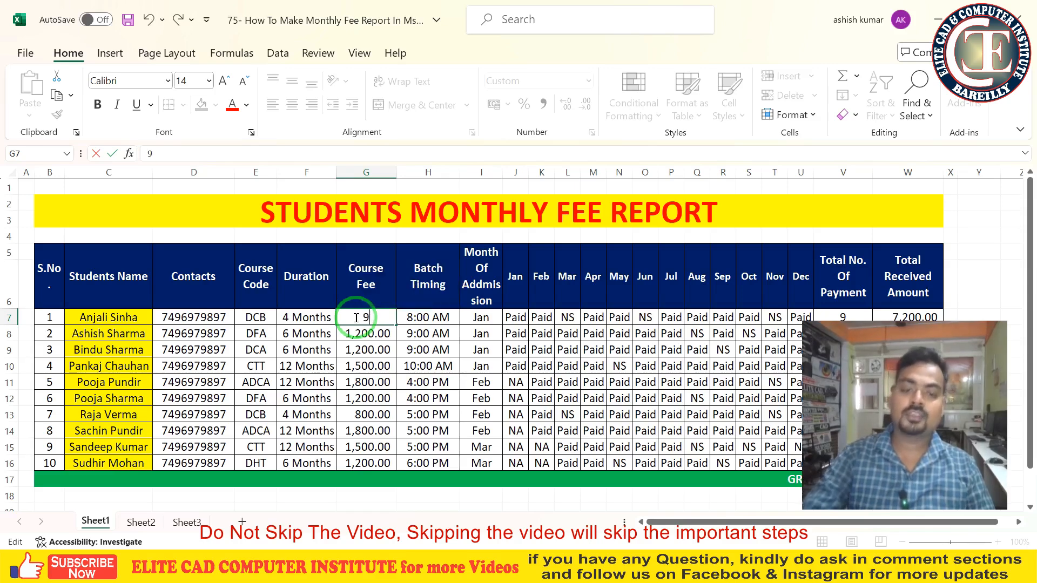
key("Return")
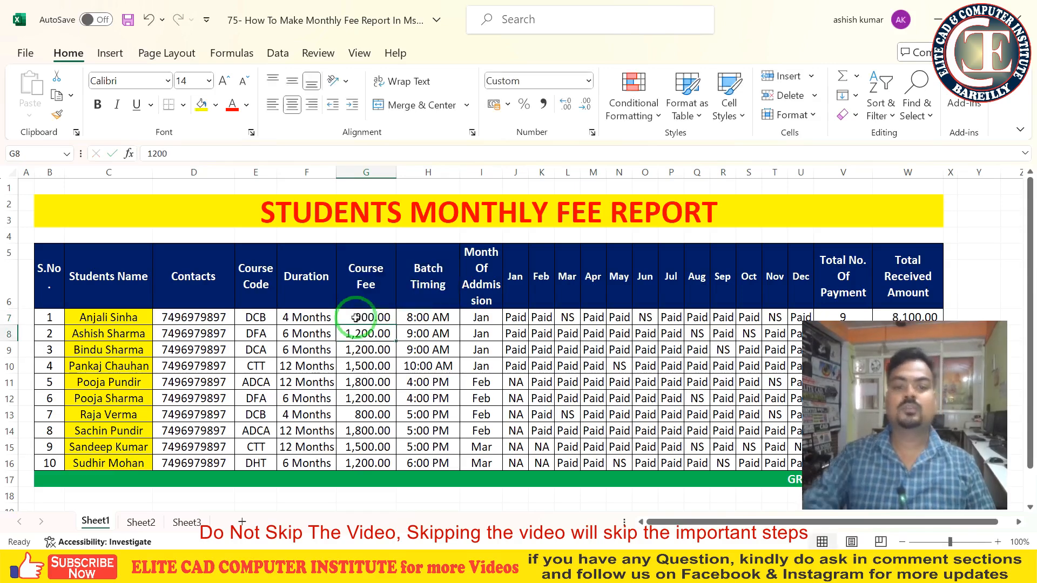
- Set the course fee of the third student, in G9, to 1400
double_click(361, 350)
left_click_drag(351, 350, 343, 350)
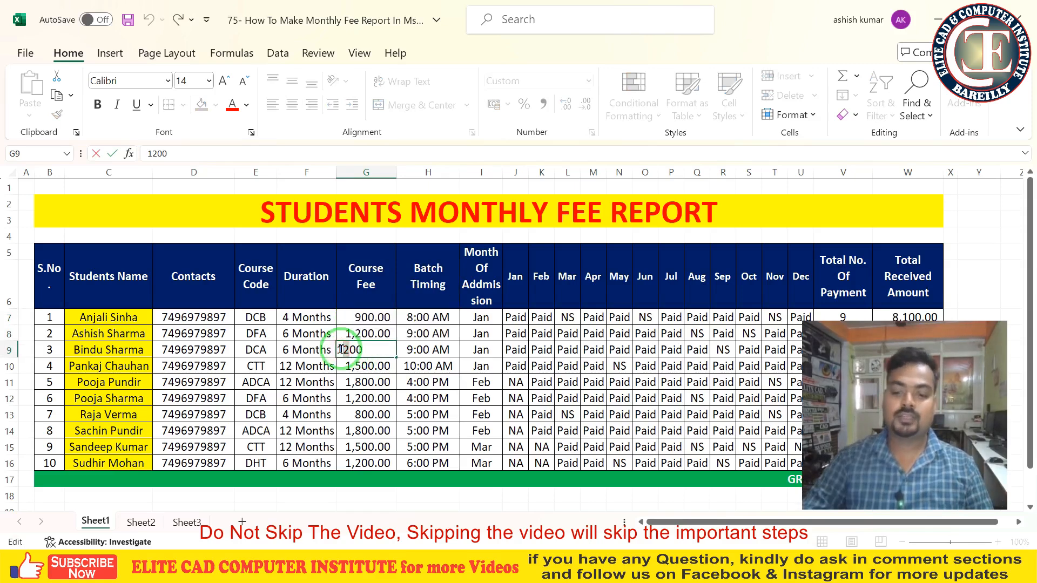
type("4")
key("Return")
- Set the course fee of the seventh student, in G13, to 700
left_click(367, 413)
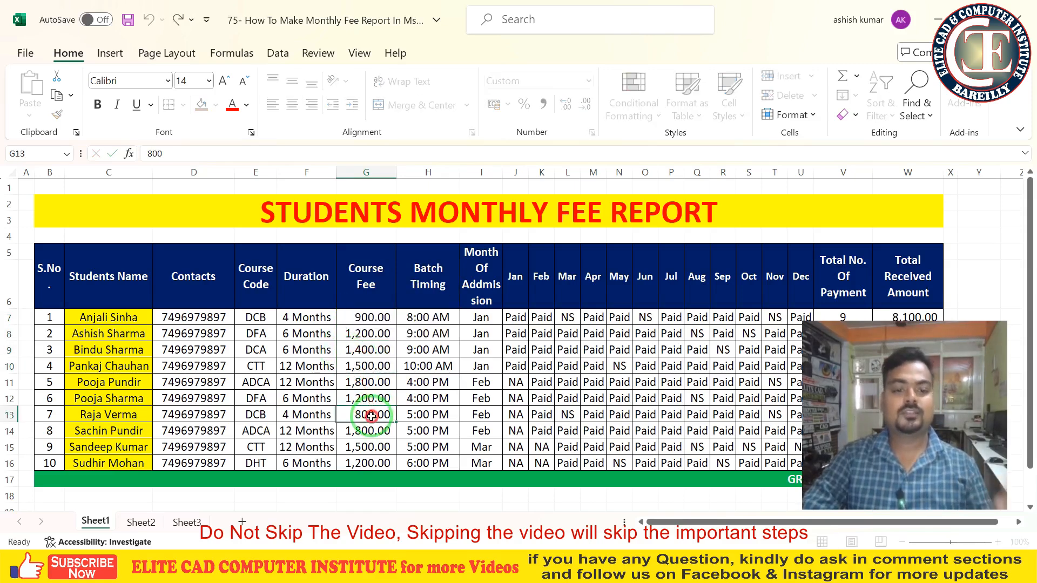
double_click(367, 414)
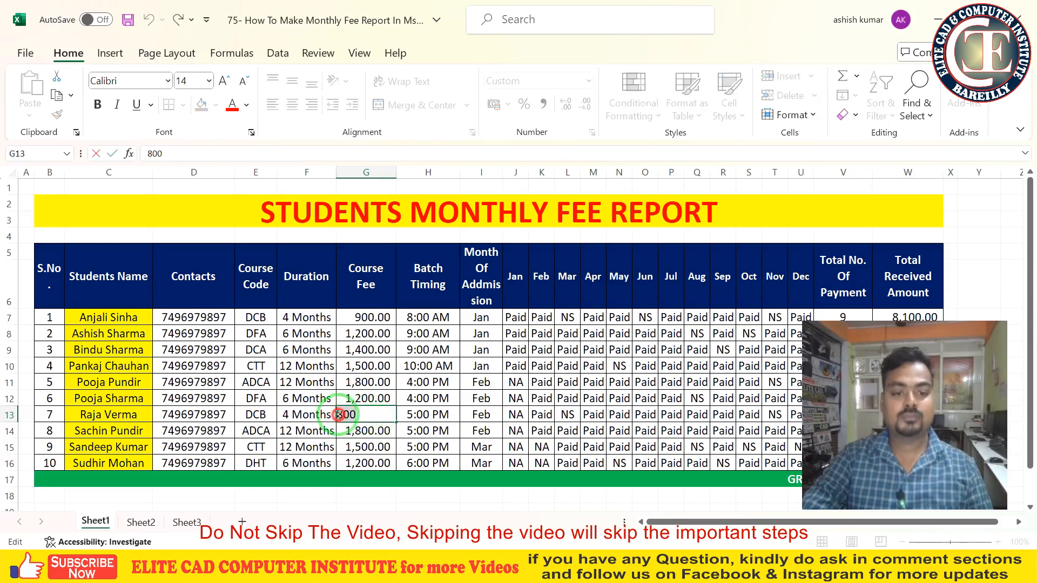
left_click_drag(338, 414, 388, 414)
type("70")
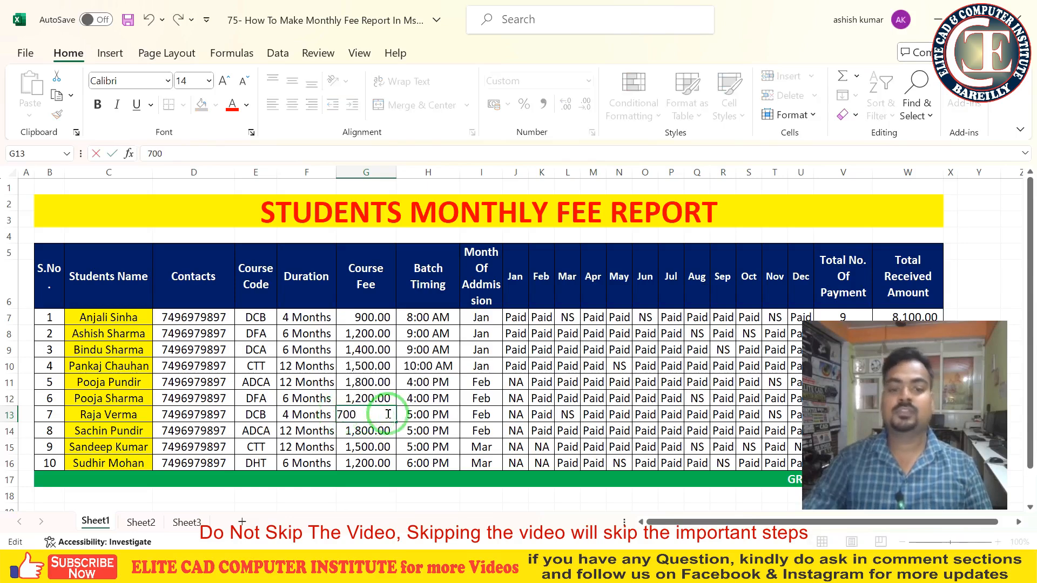
left_click(370, 436)
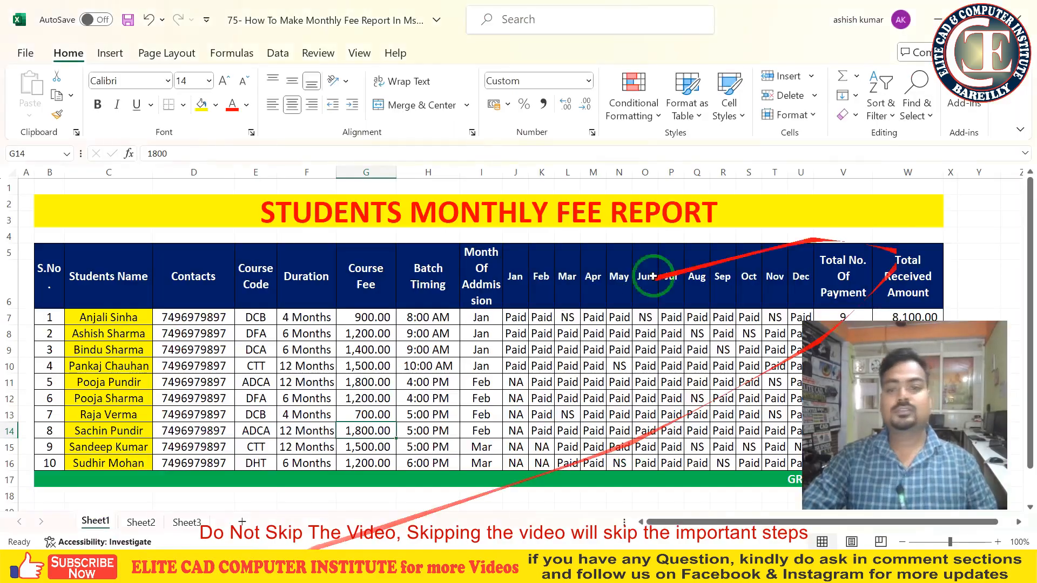
- Review the whole fee report table and examine the Total No. Of Payment formula in V7
scroll(428, 331, "down", 1)
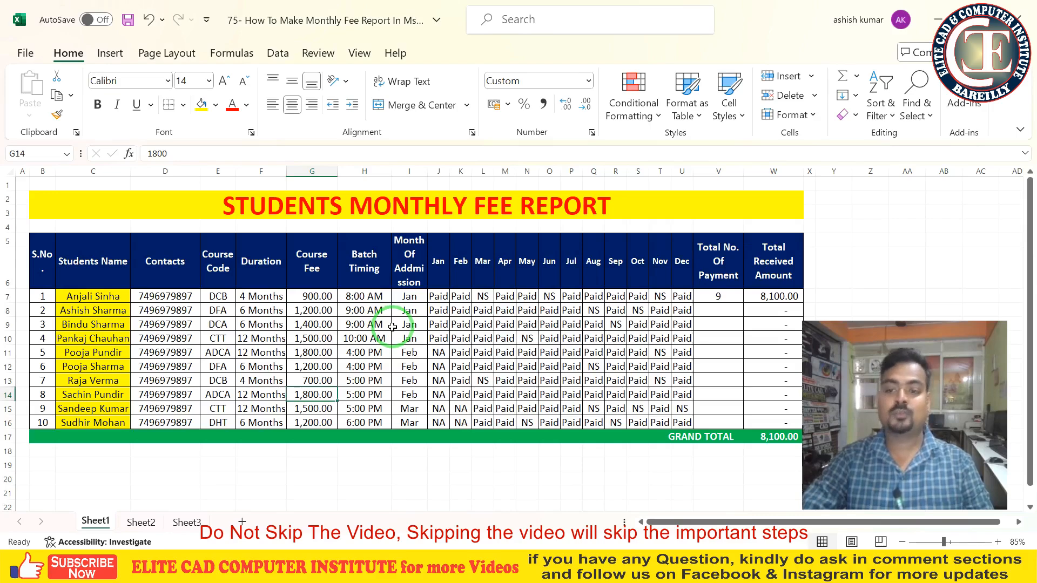
scroll(493, 373, "down", 3)
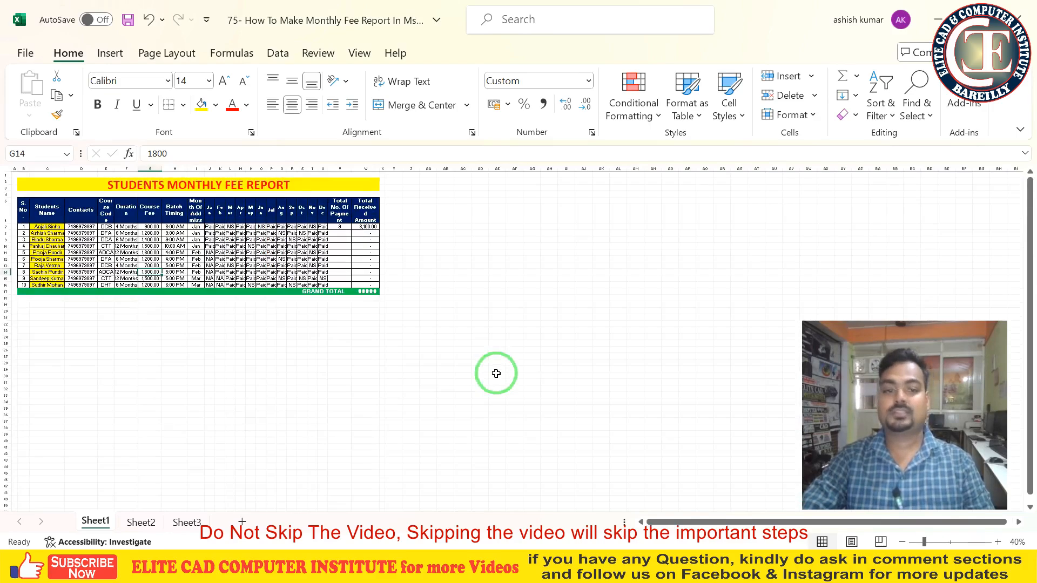
scroll(495, 374, "up", 2)
scroll(496, 374, "up", 1)
scroll(496, 373, "down", 1)
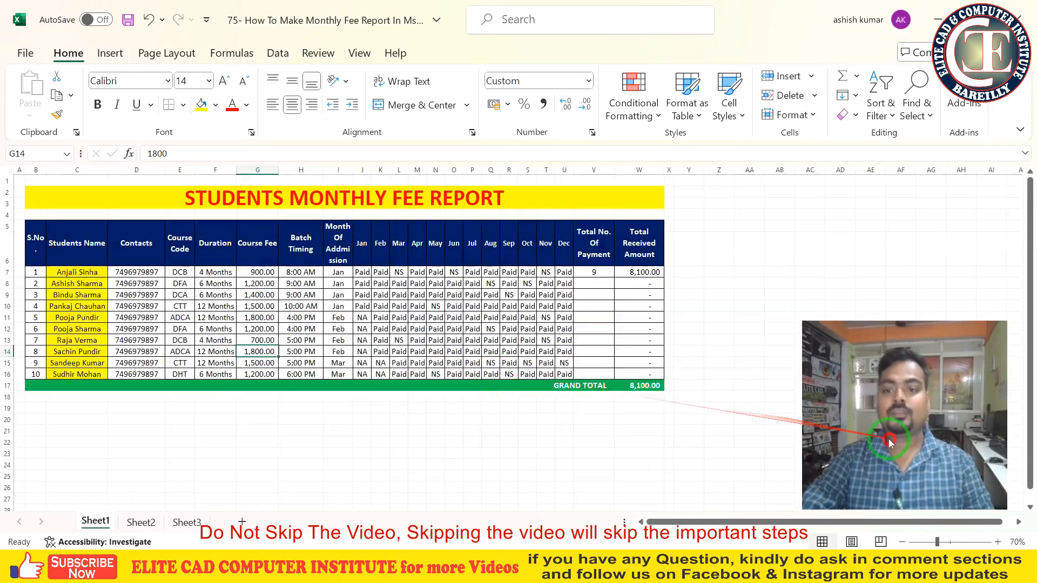
left_click_drag(890, 432, 409, 117)
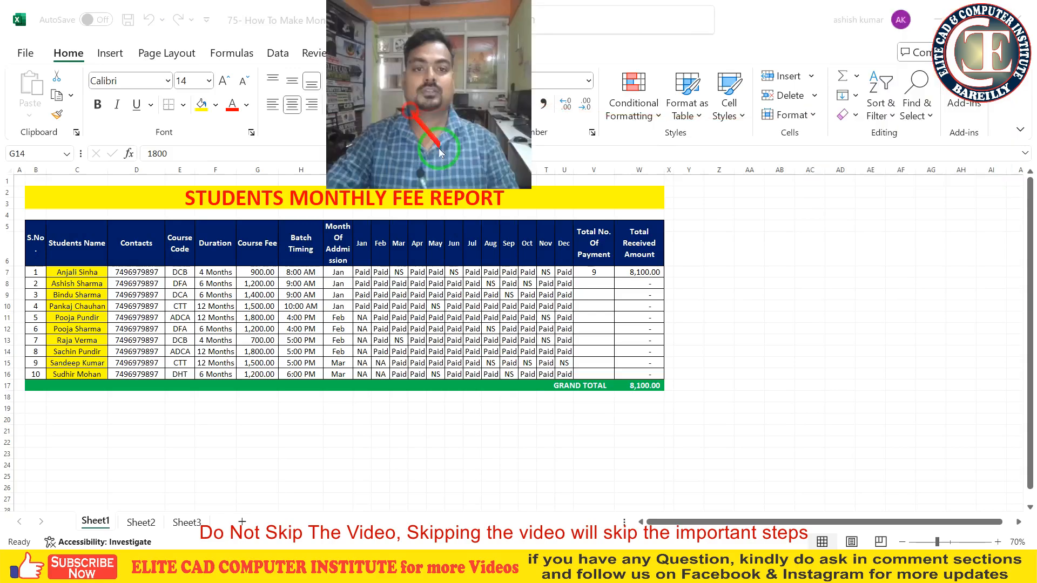
scroll(630, 180, "up", 2)
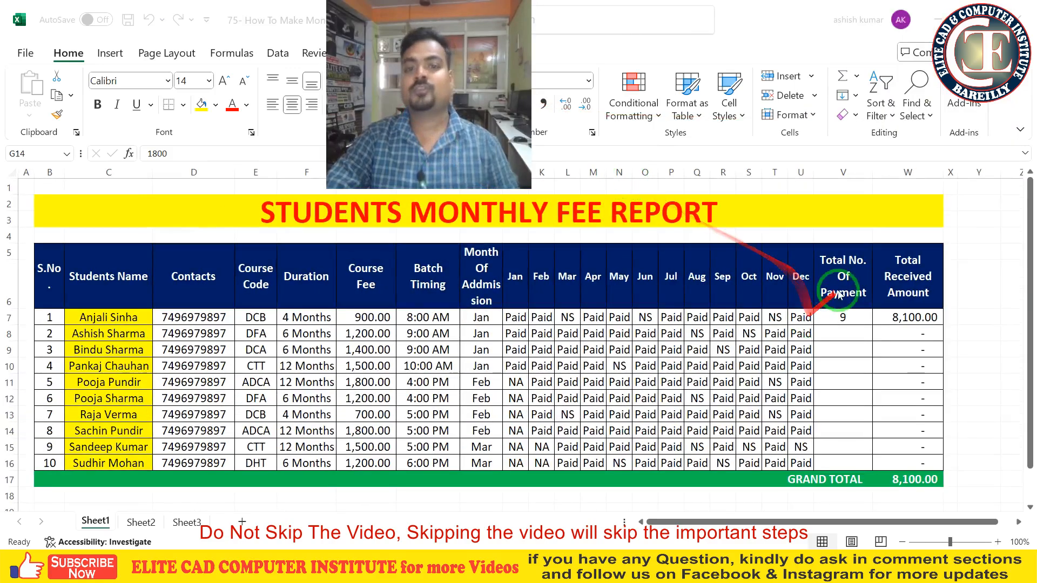
left_click_drag(429, 131, 132, 124)
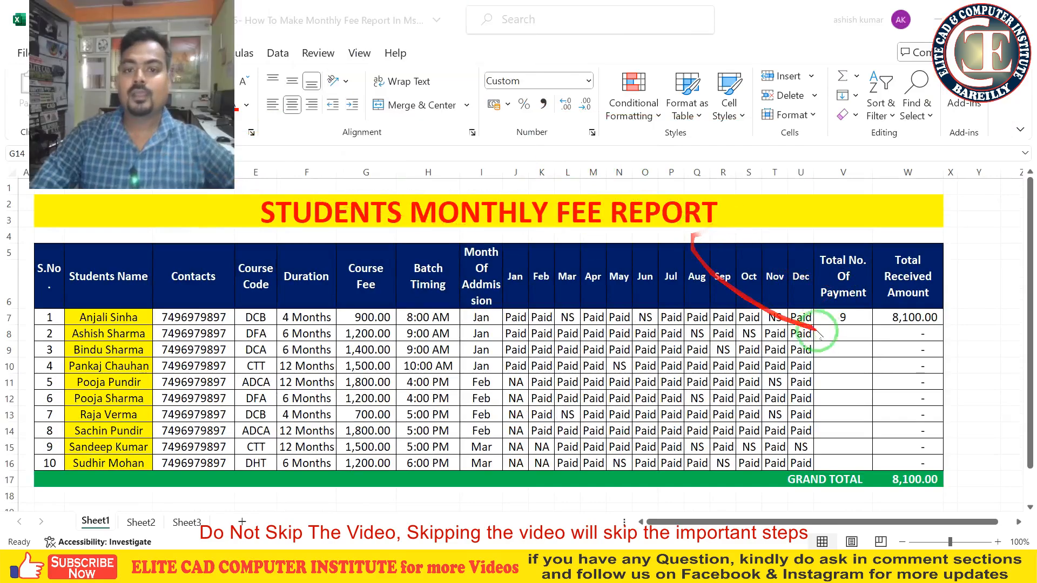
left_click(838, 349)
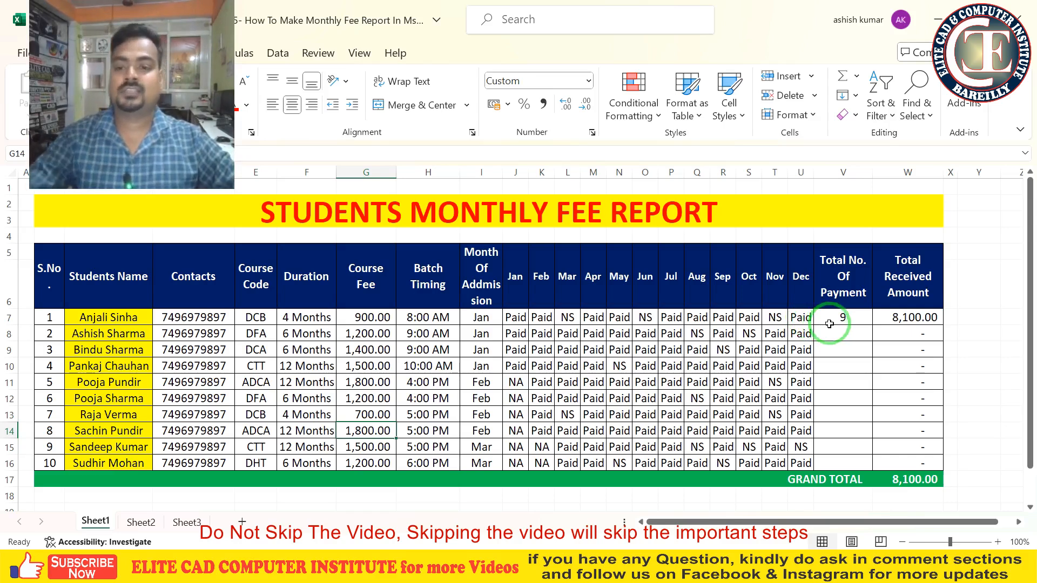
left_click(866, 320)
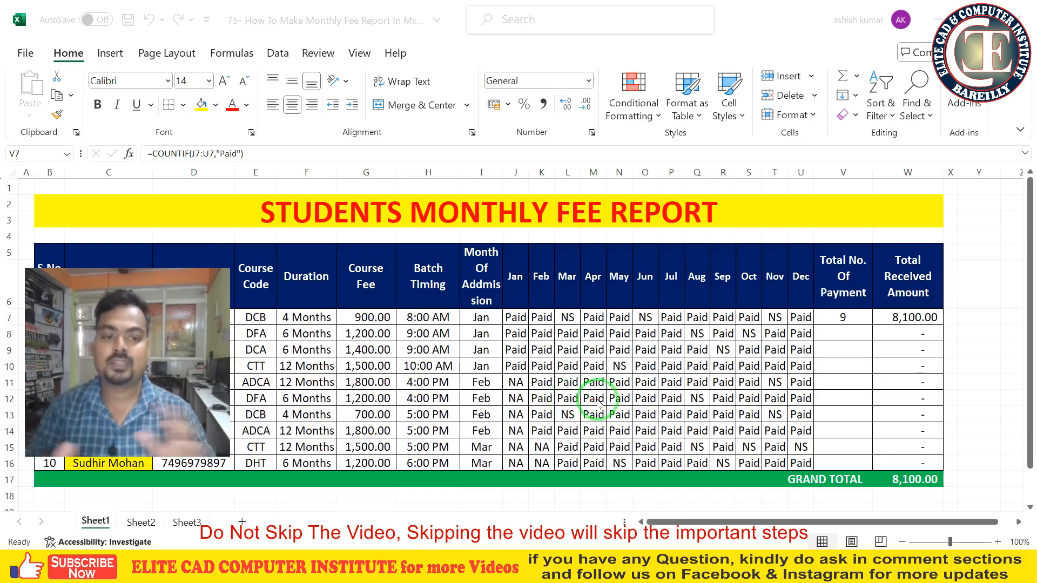
left_click(598, 364)
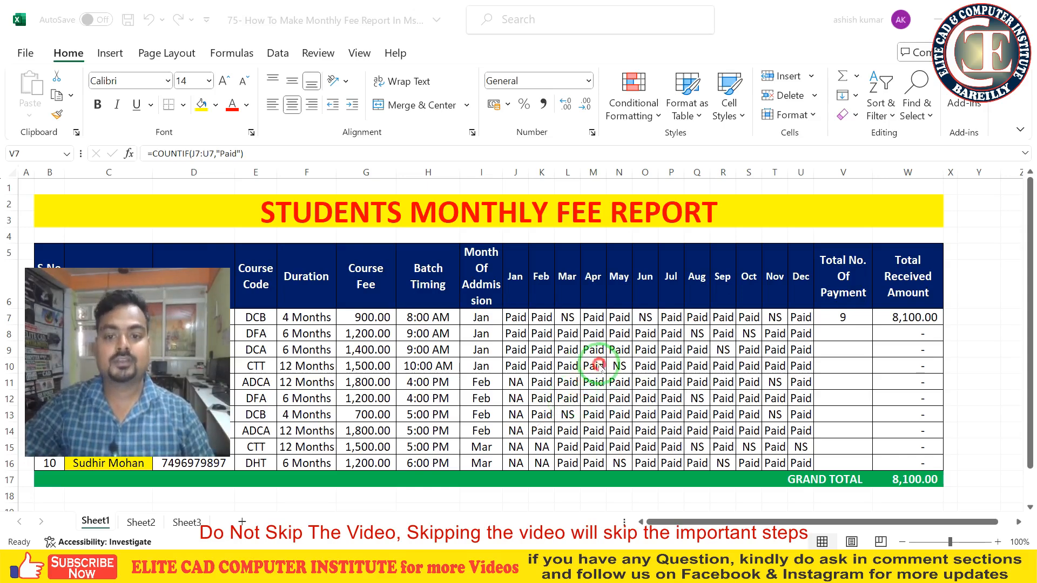
- Mark the fourth student's January to April payments as NA by copying J15 to J10 and filling across to M10
left_click(518, 447)
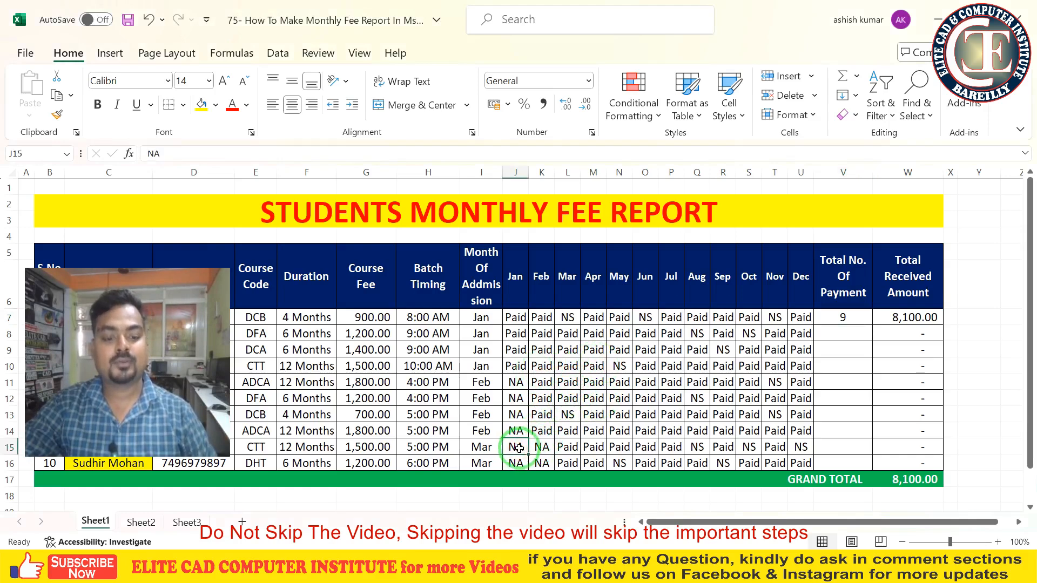
key("ctrl+c")
left_click(516, 366)
key("ctrl+v")
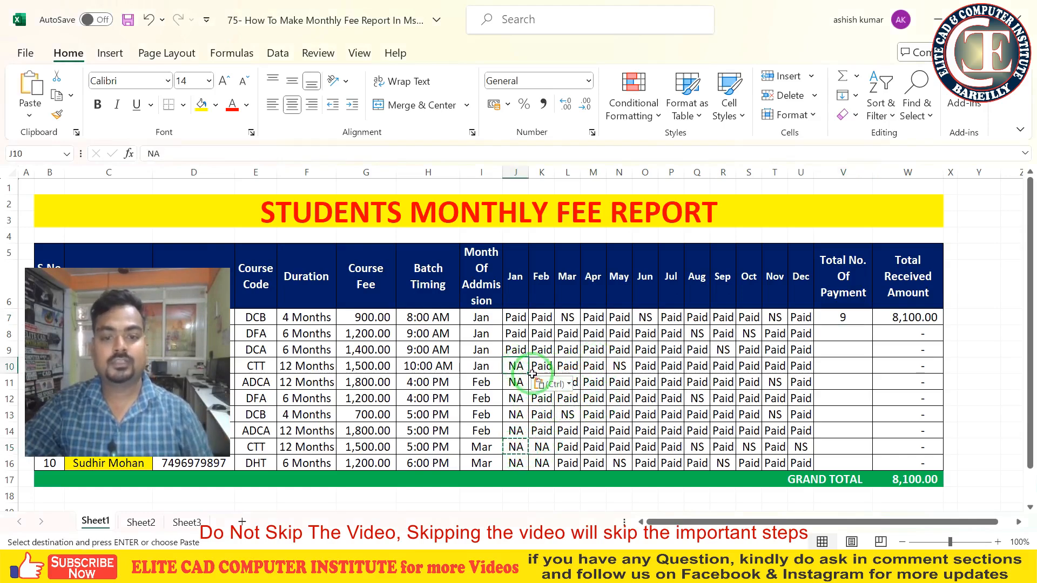
left_click_drag(531, 373, 606, 370)
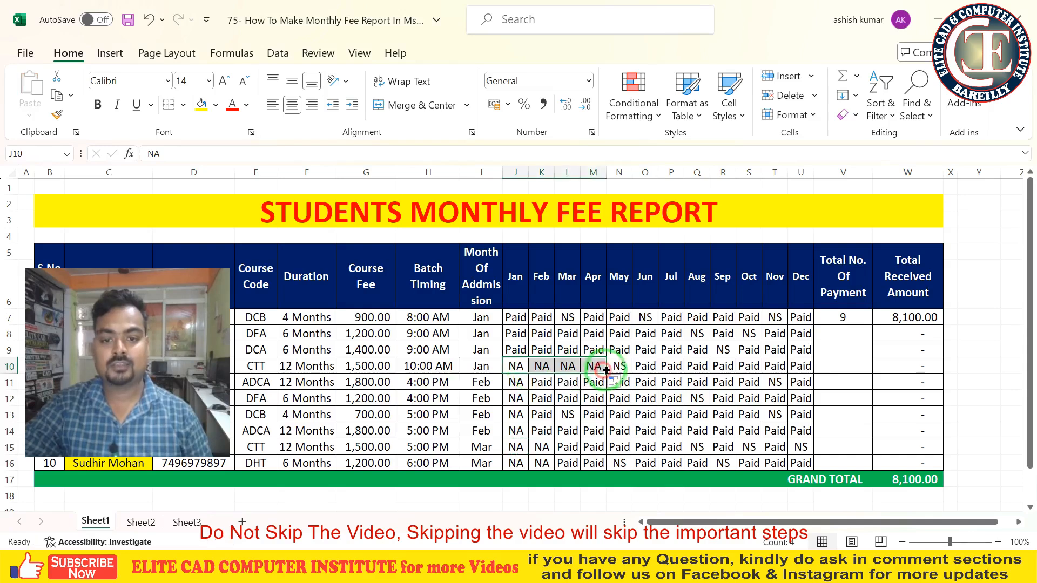
left_click(620, 430)
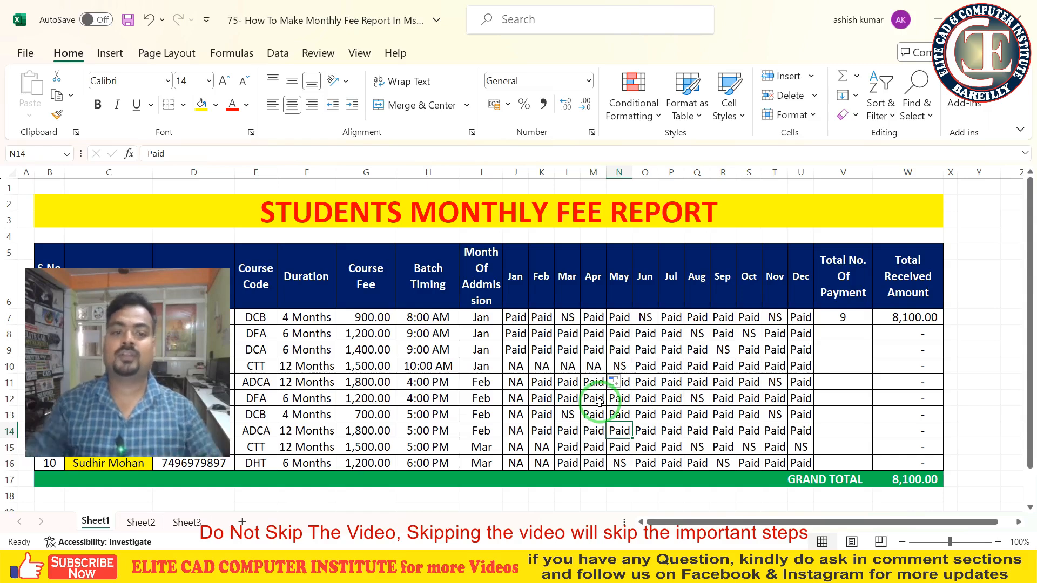
left_click_drag(131, 363, 466, 123)
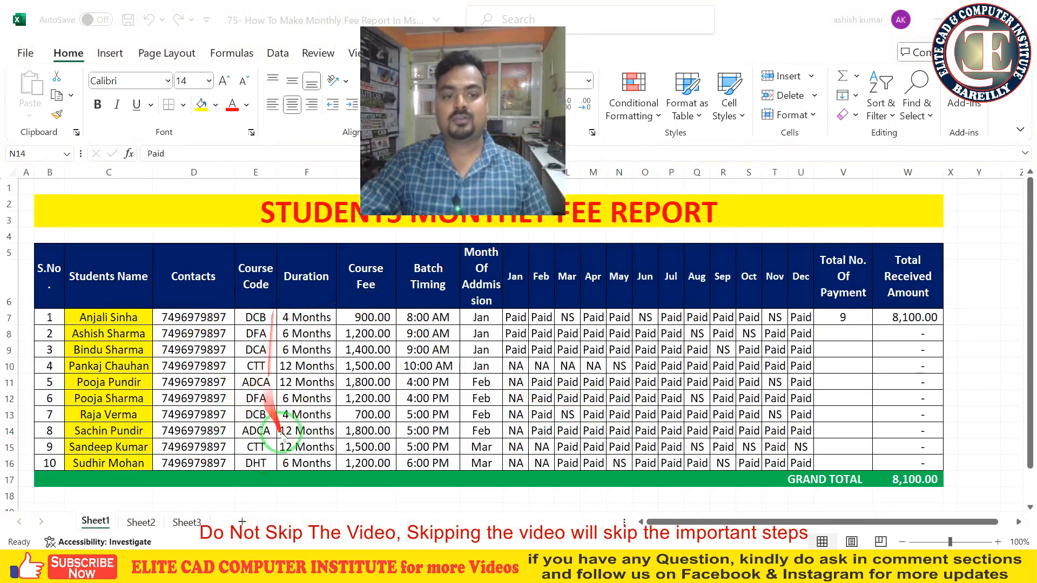
left_click_drag(404, 190, 108, 195)
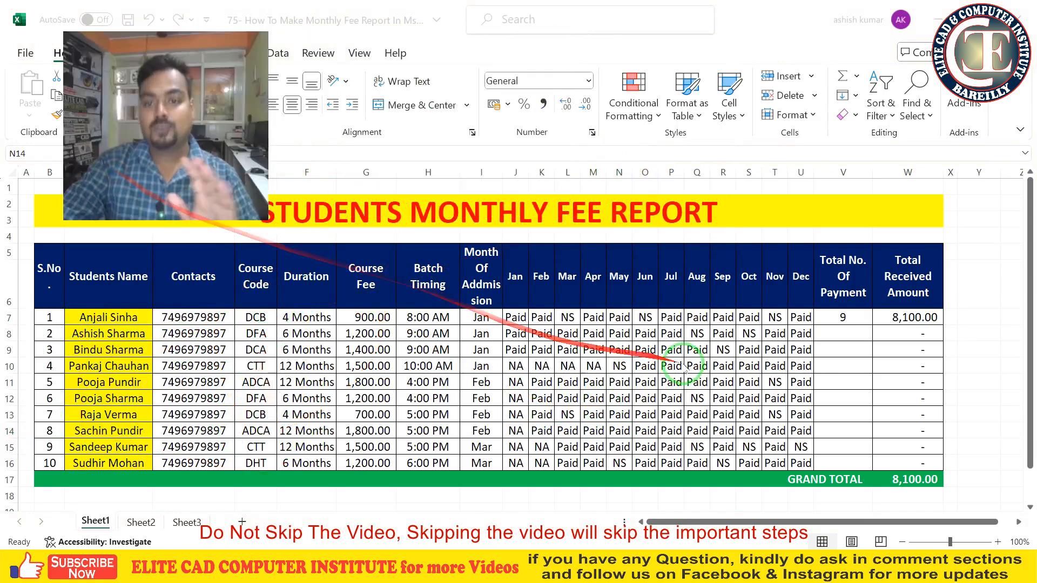
- Count the second student's paid months in V8 with the formula =COUNTIF(J8:U8,"PAID")
left_click(842, 334)
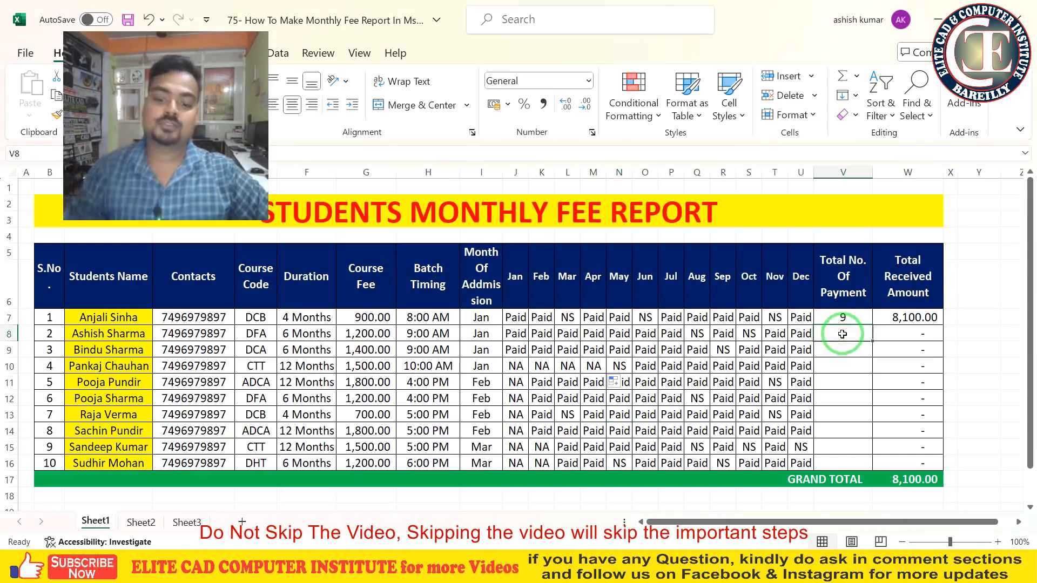
type("=")
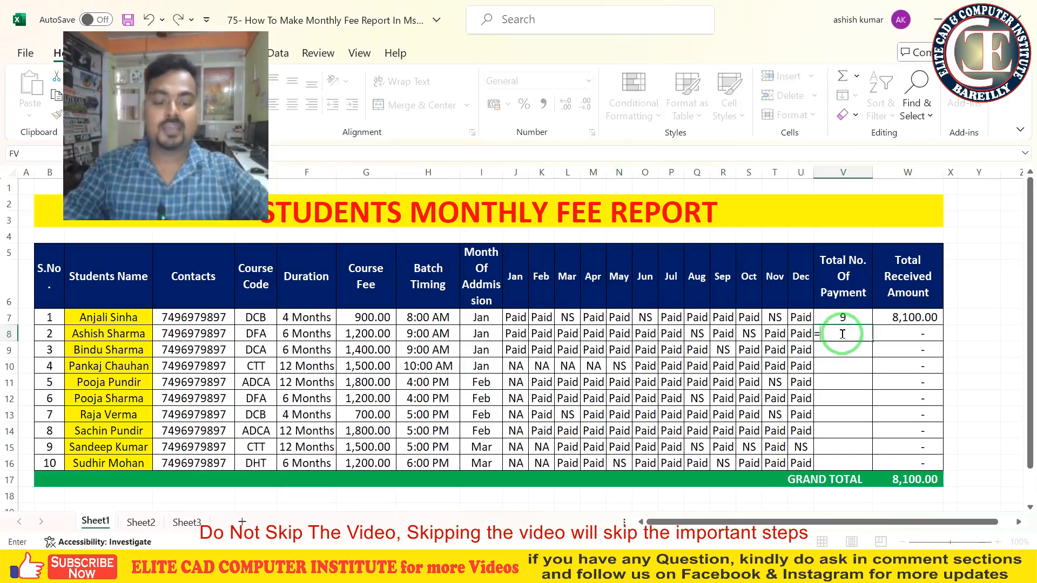
type("COUNT")
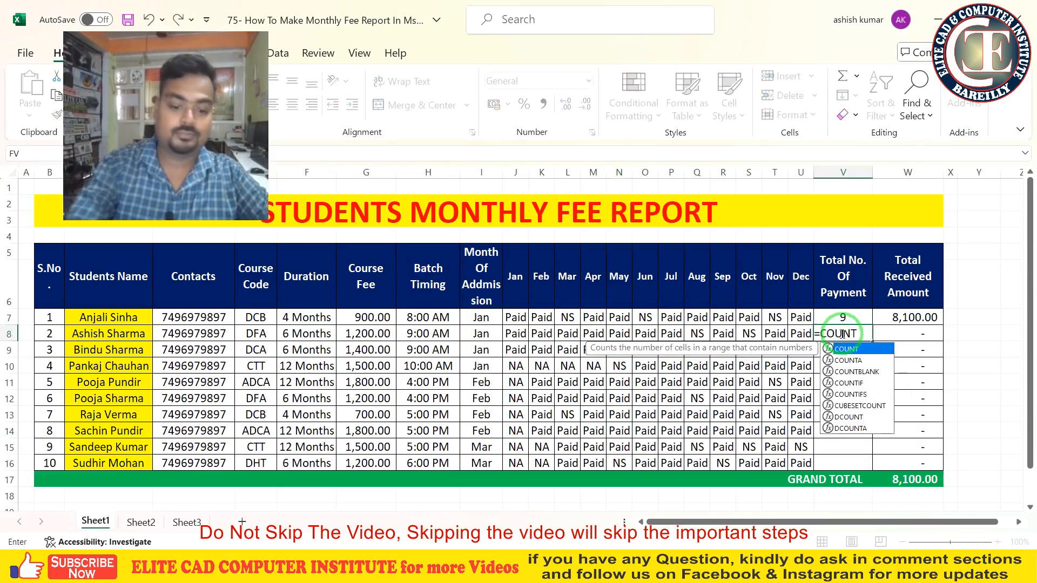
type("IF")
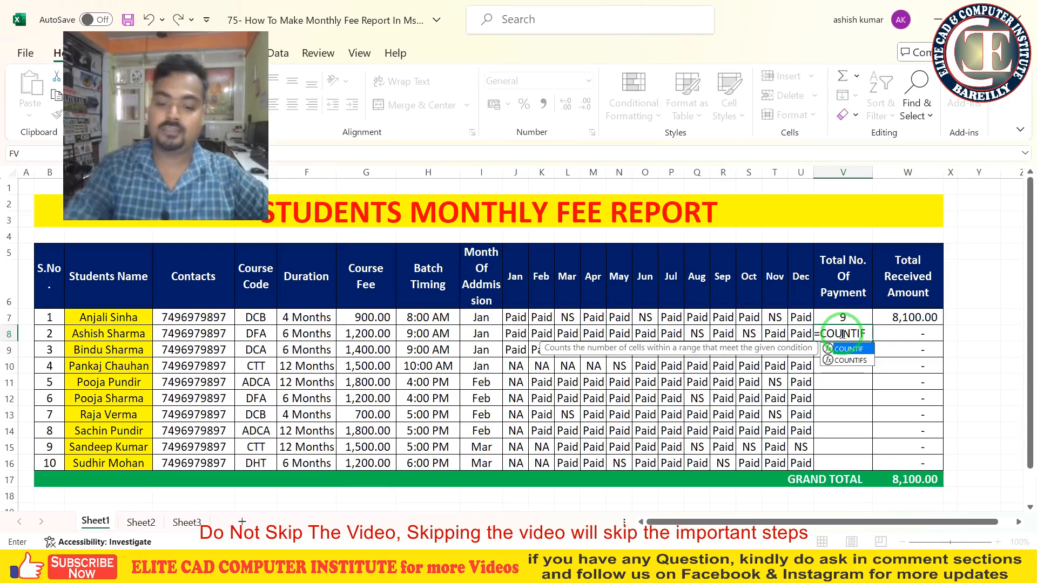
type("(")
left_click_drag(516, 333, 801, 333)
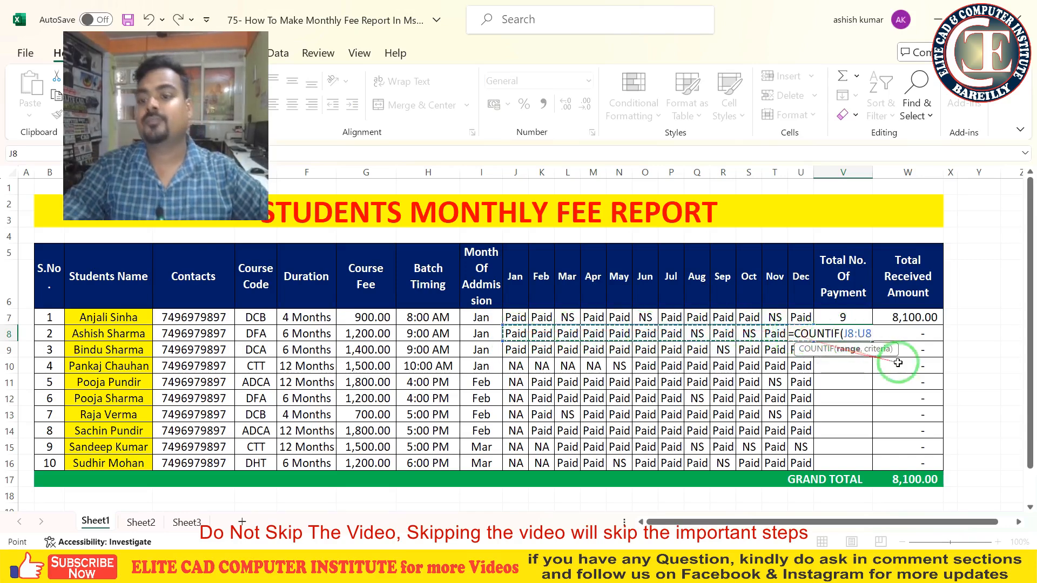
type(",")
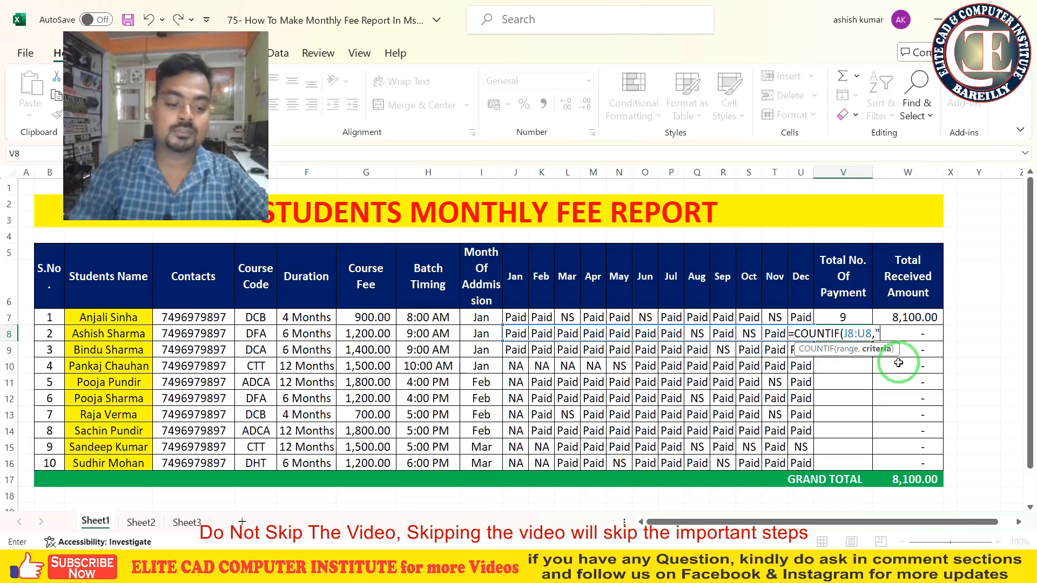
type("\"PAID")
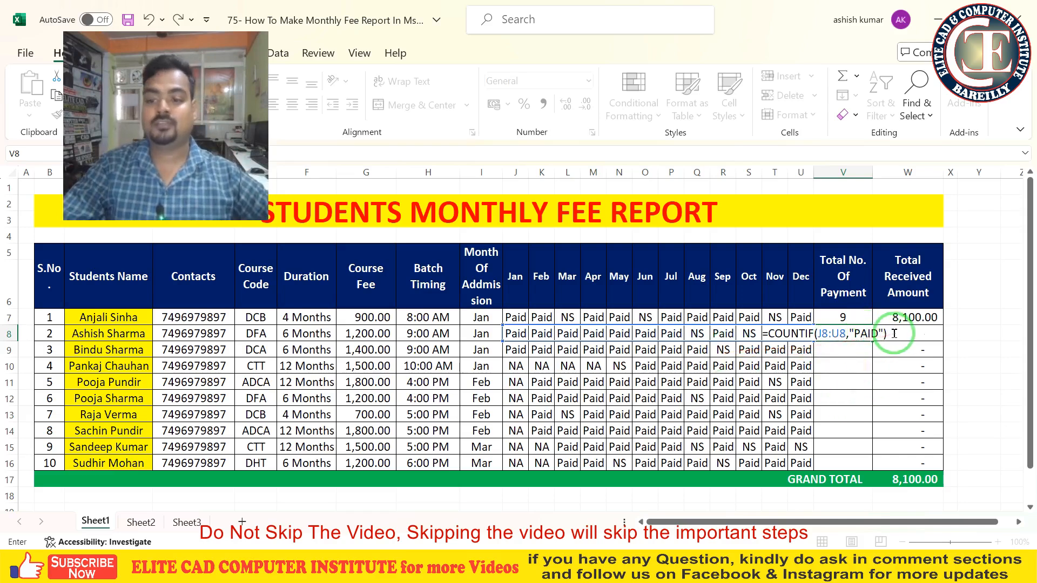
key("Return")
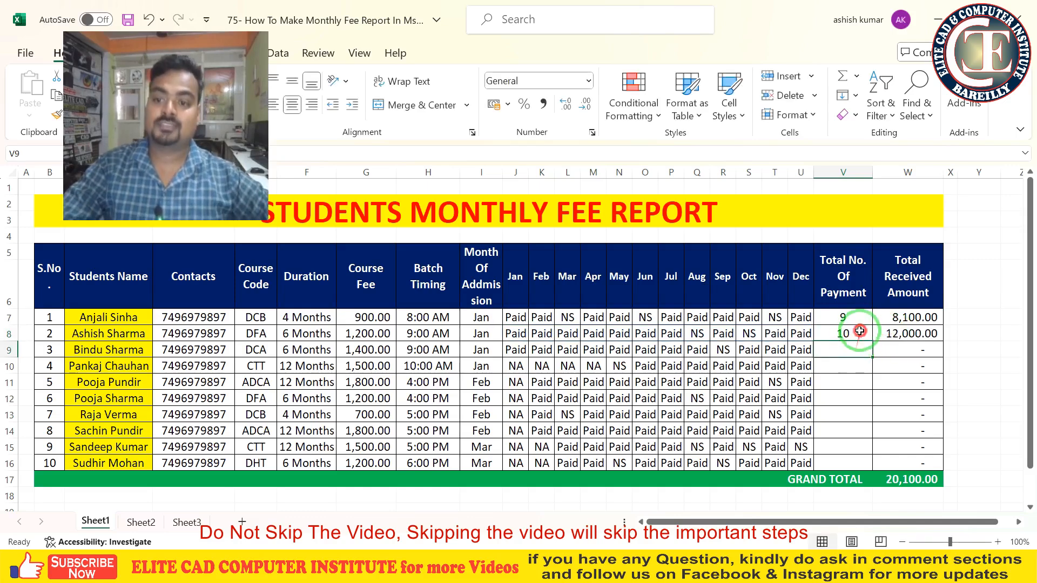
- Count the third student's paid months in V9 with =COUNTIF(J9:U9,"PAID") and fill the formula down to V16
type("=")
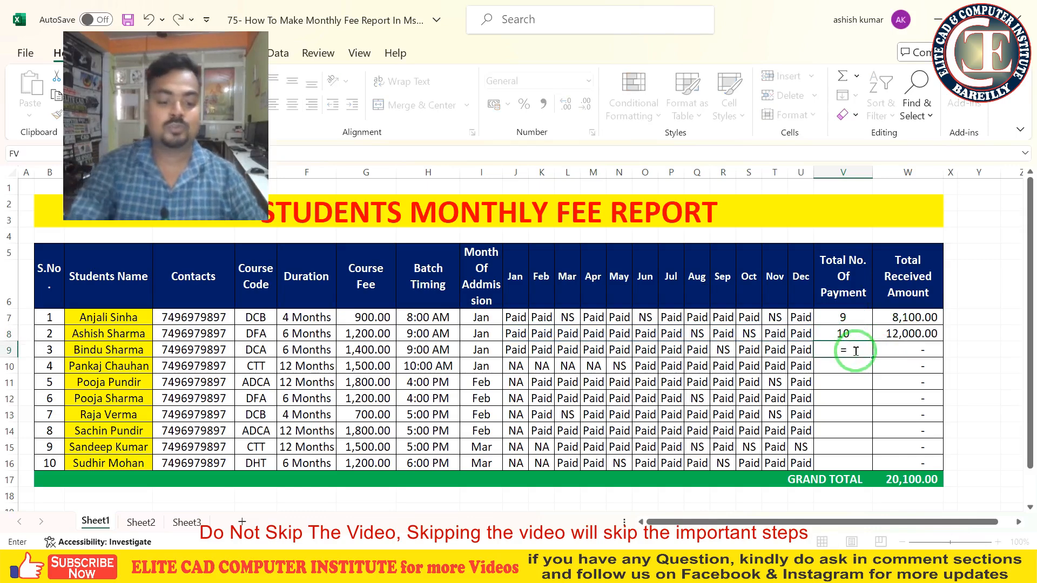
type("COUNTIF")
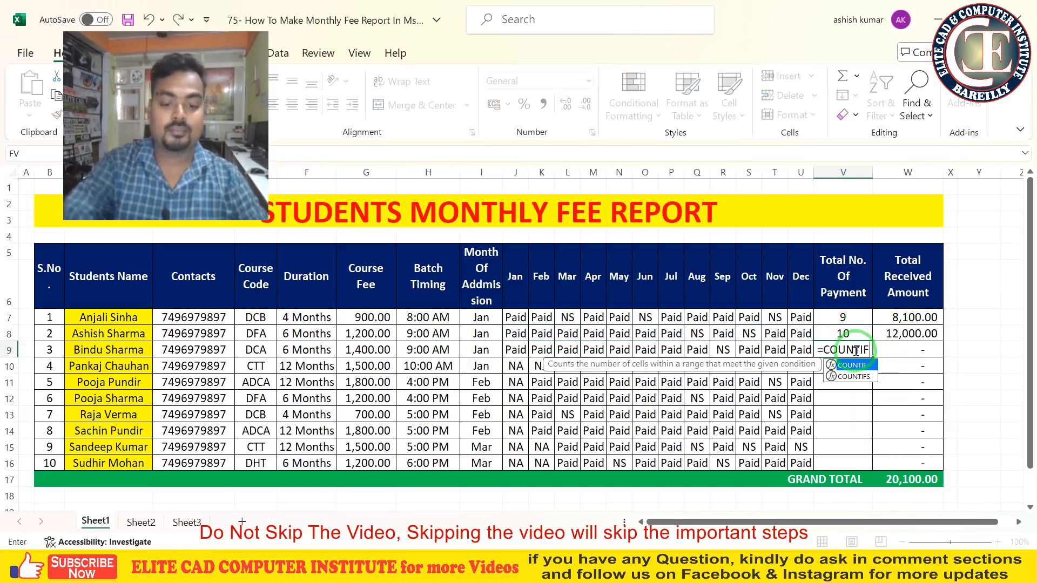
type("(")
left_click(520, 349)
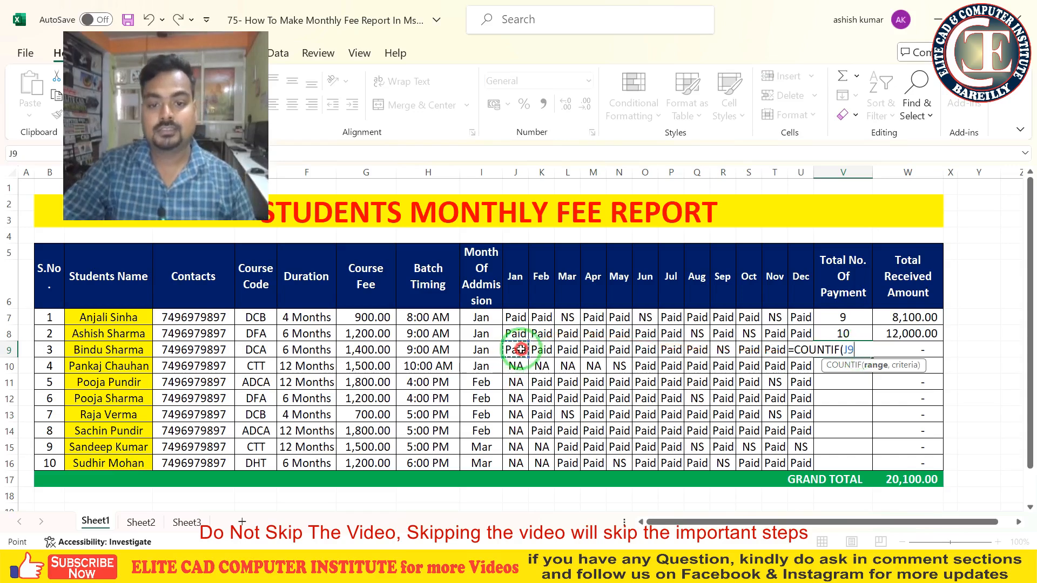
left_click_drag(520, 349, 801, 350)
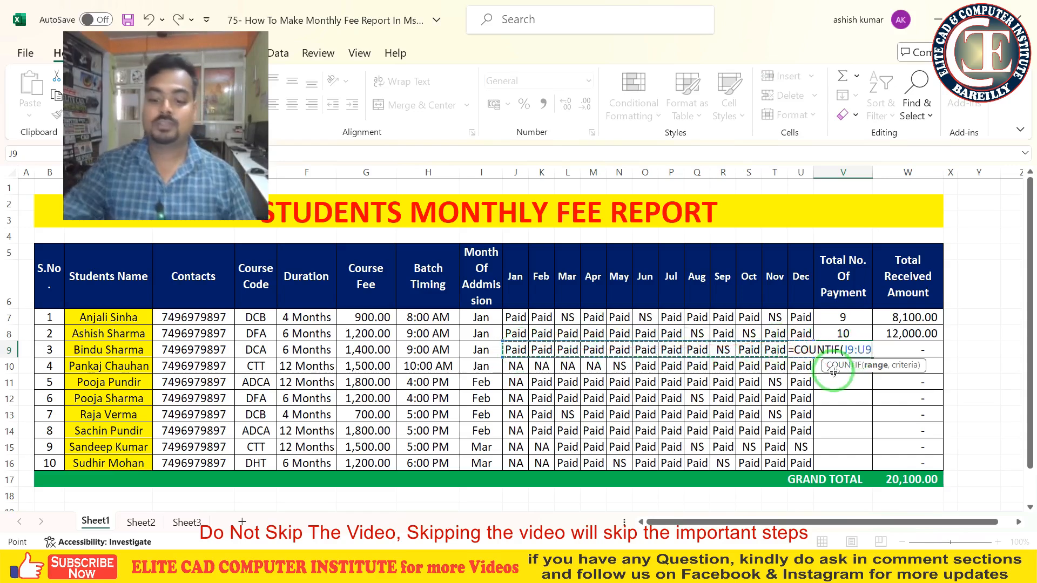
type(",\"P")
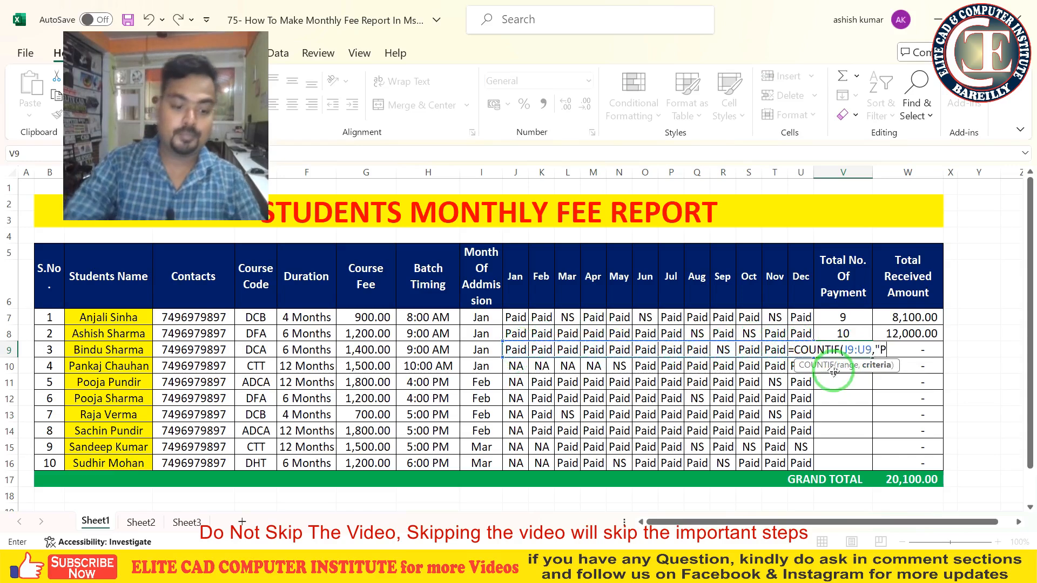
type("AID")
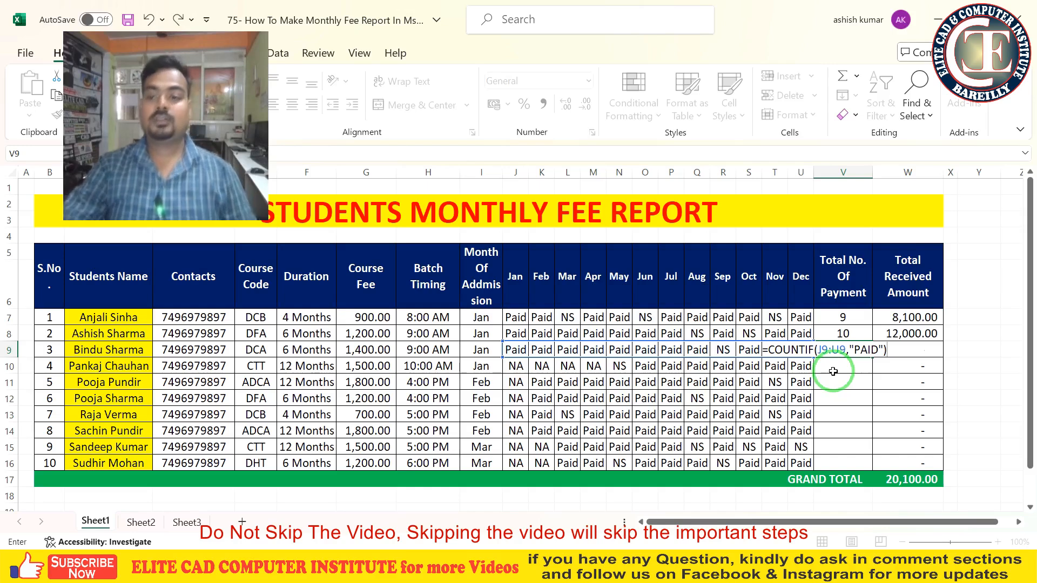
key("Return")
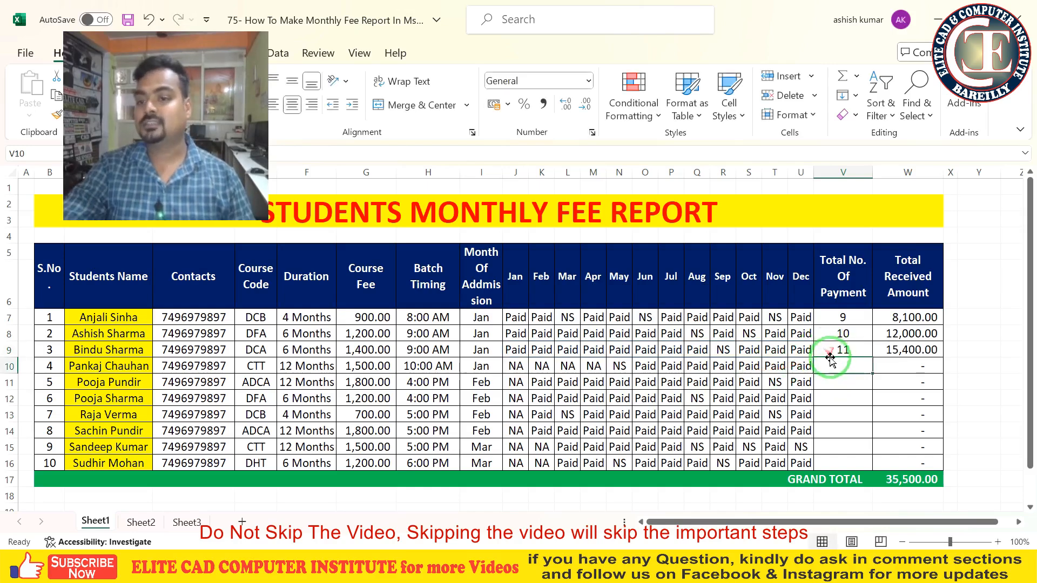
left_click(837, 350)
left_click_drag(872, 357, 870, 470)
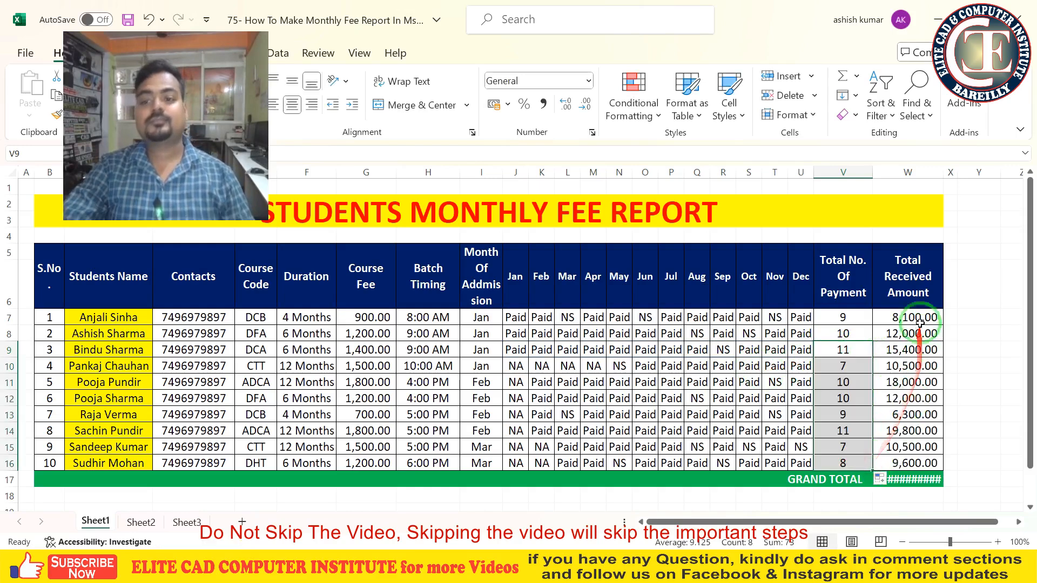
- Clear the Total Received Amount values of the second to tenth students in W8:W16
left_click_drag(920, 323, 920, 462)
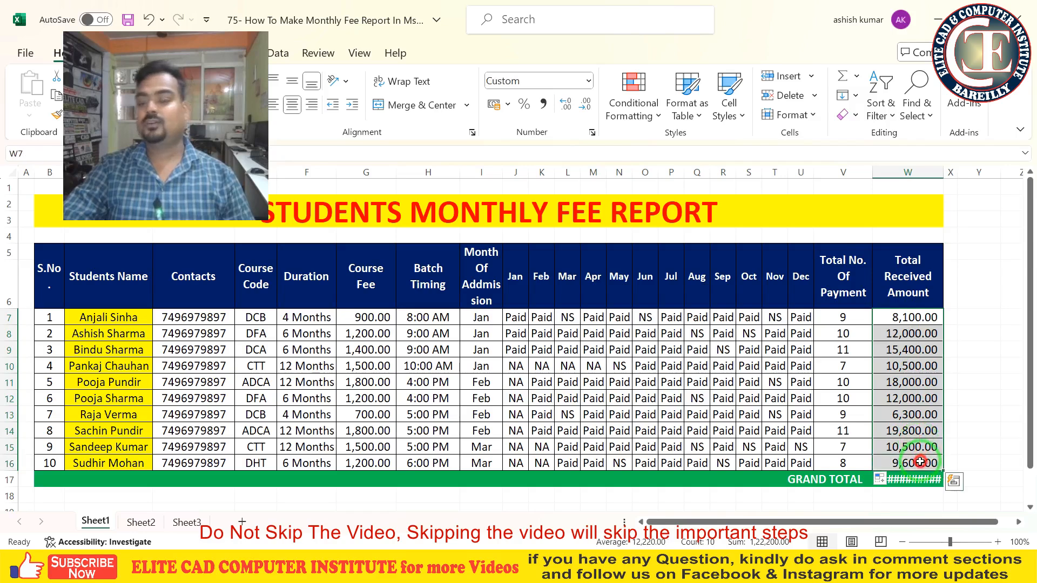
left_click(919, 415)
left_click_drag(922, 432, 920, 459)
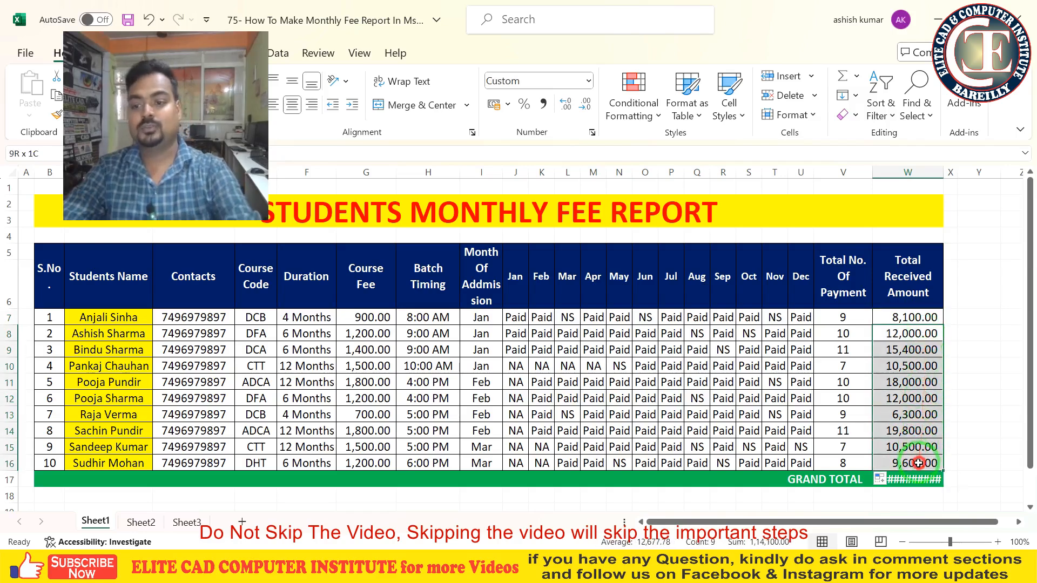
key("Delete")
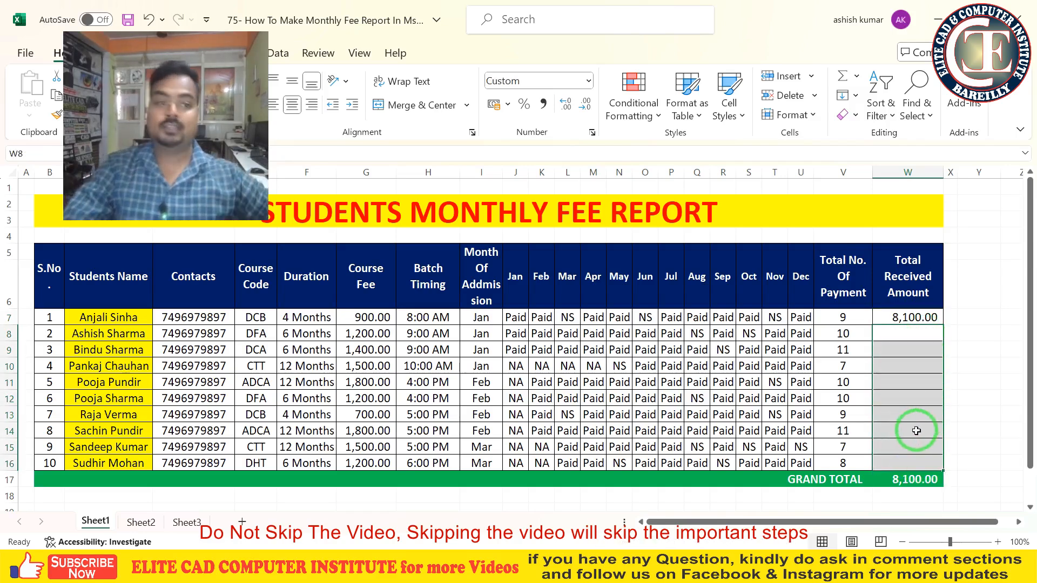
left_click(906, 349)
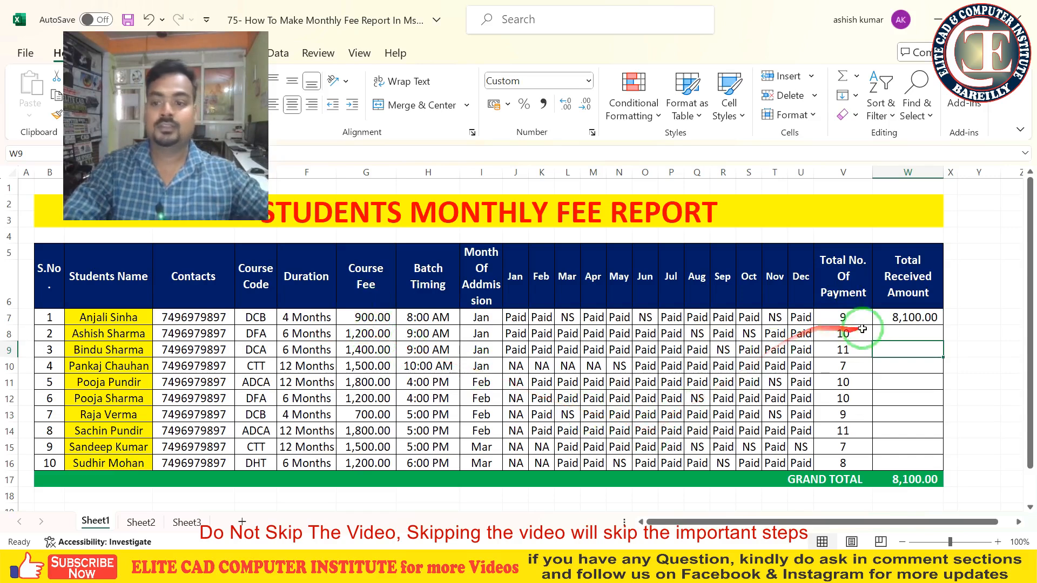
- Calculate the second student's Total Received Amount in W8 with the formula =V8*G8
left_click(893, 336)
type("=")
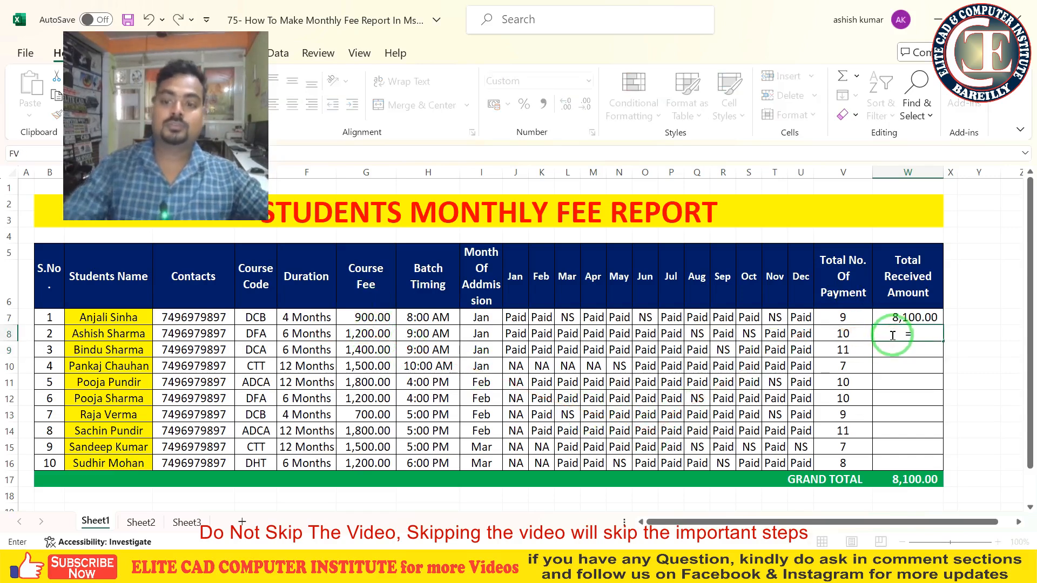
left_click(848, 330)
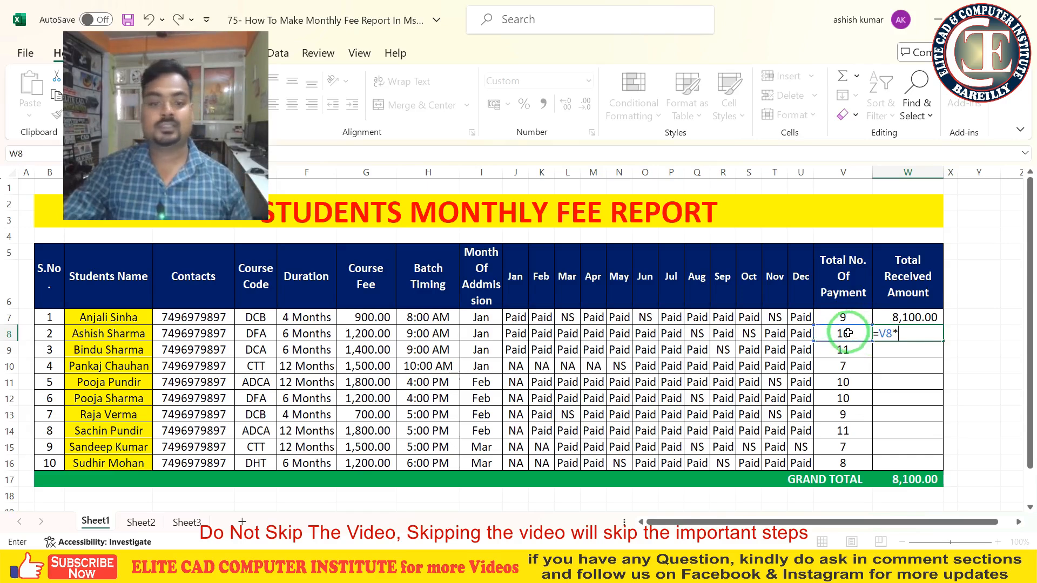
left_click(377, 335)
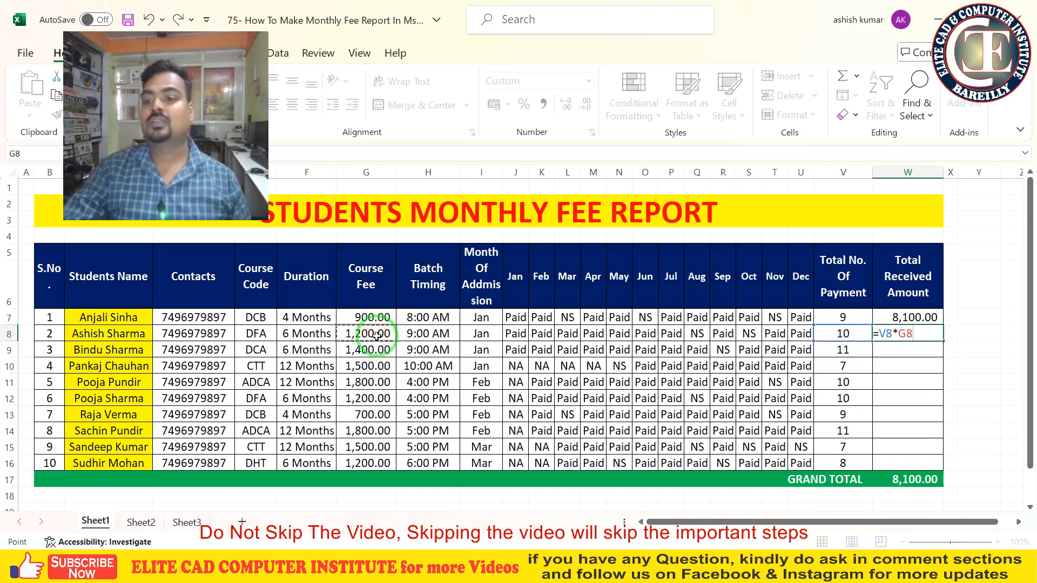
key("Return")
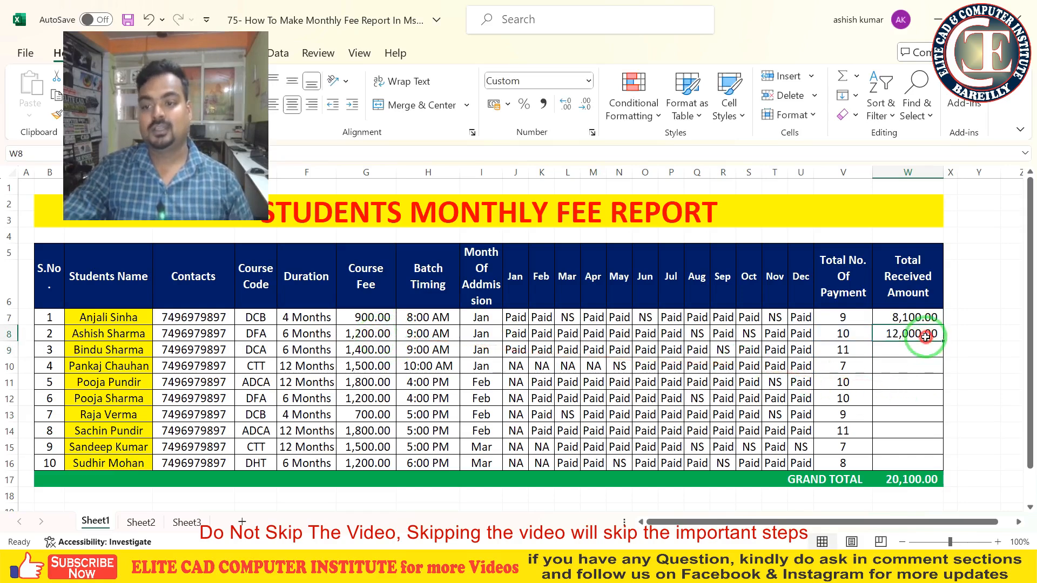
- Calculate the third student's Total Received Amount in W9 by multiplying payments by course fee with =V9*G9
left_click_drag(921, 336, 920, 349)
type("=")
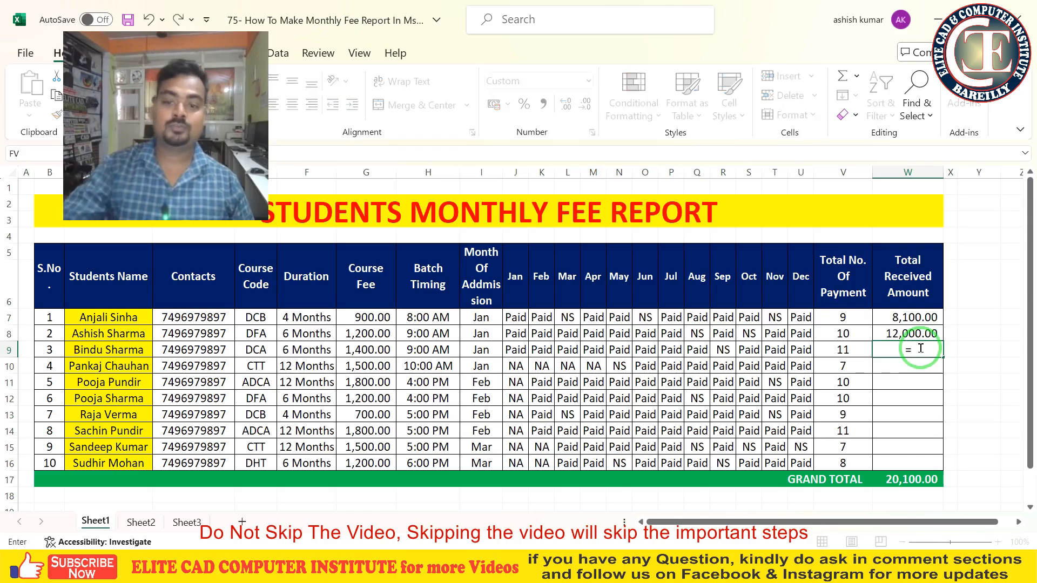
left_click(834, 350)
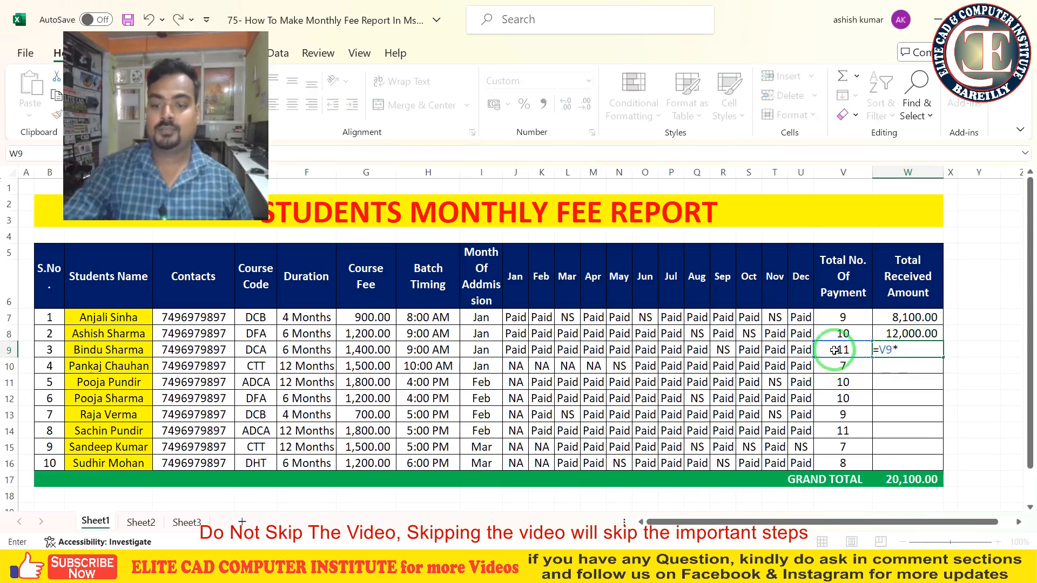
type("*")
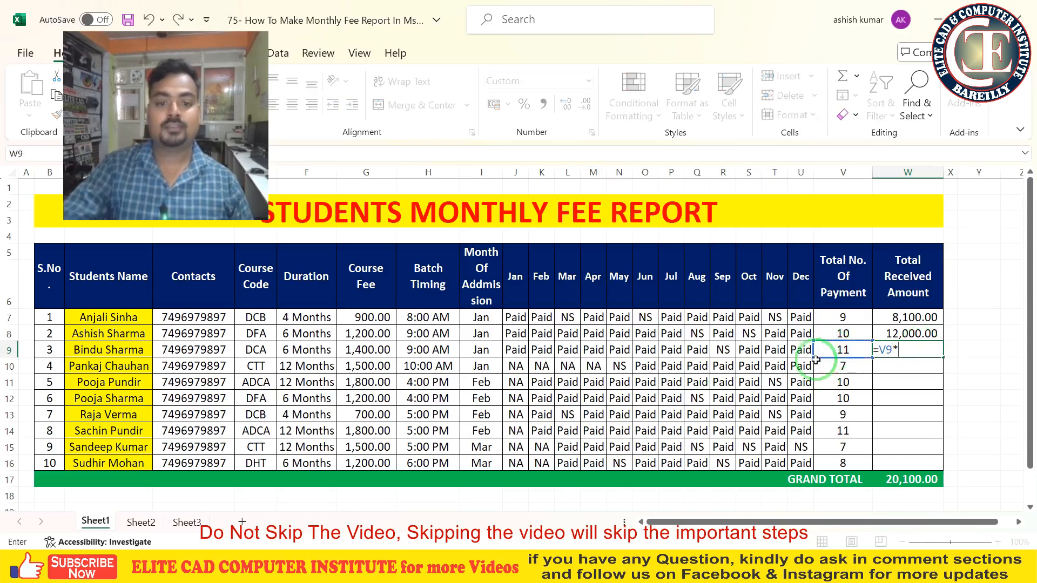
left_click(375, 352)
key("Return")
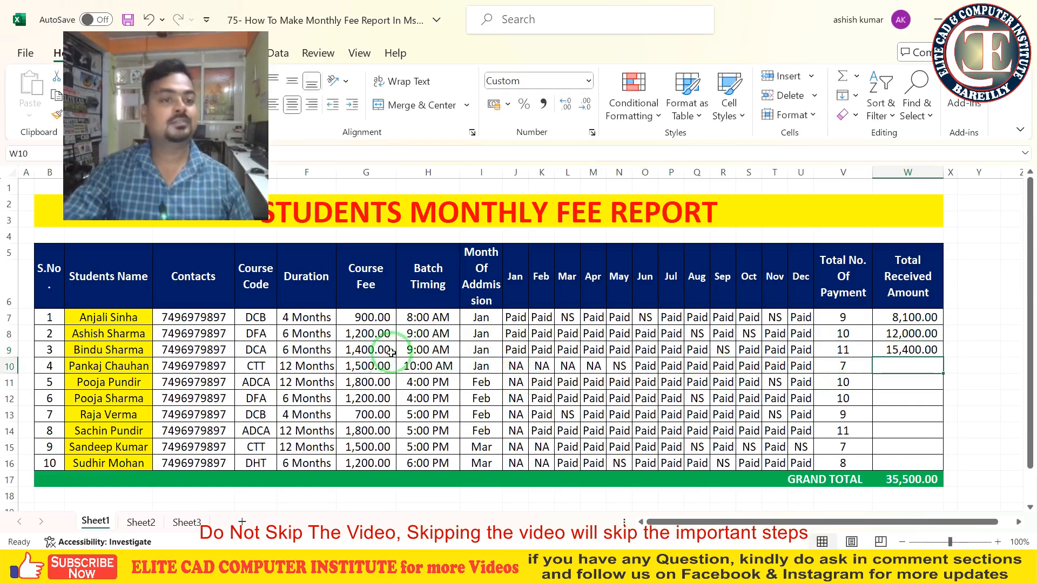
- Fill the W9 formula down to W16 and widen column W until the grand total in W17 fits
left_click(913, 351)
double_click(943, 355)
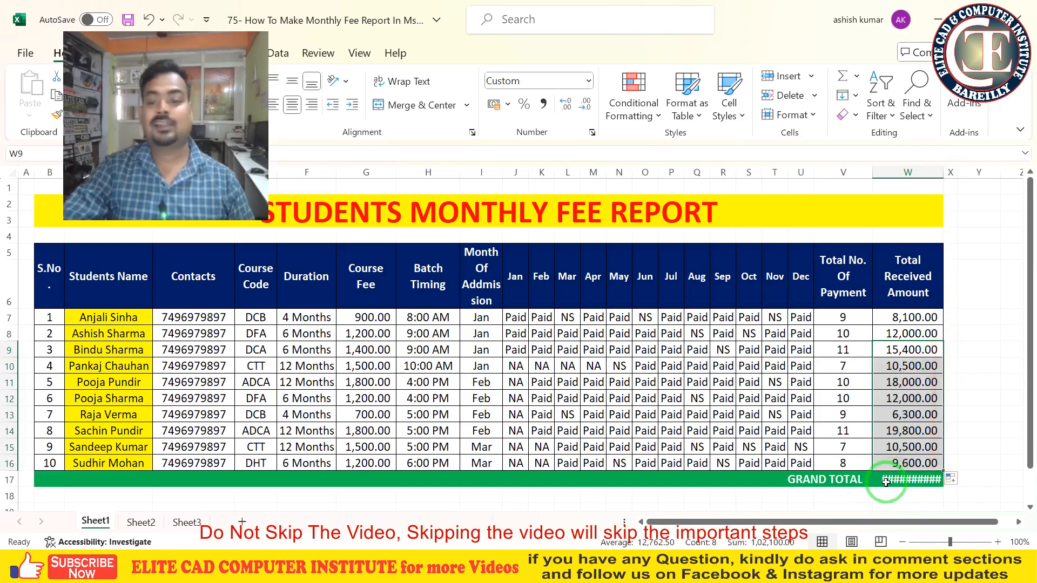
left_click_drag(941, 170, 969, 170)
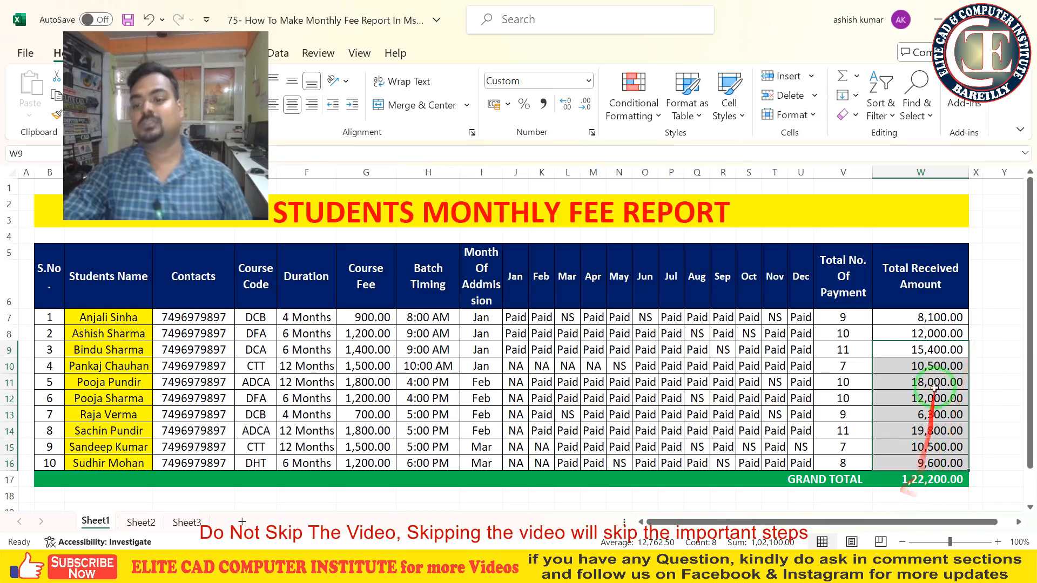
left_click(924, 480)
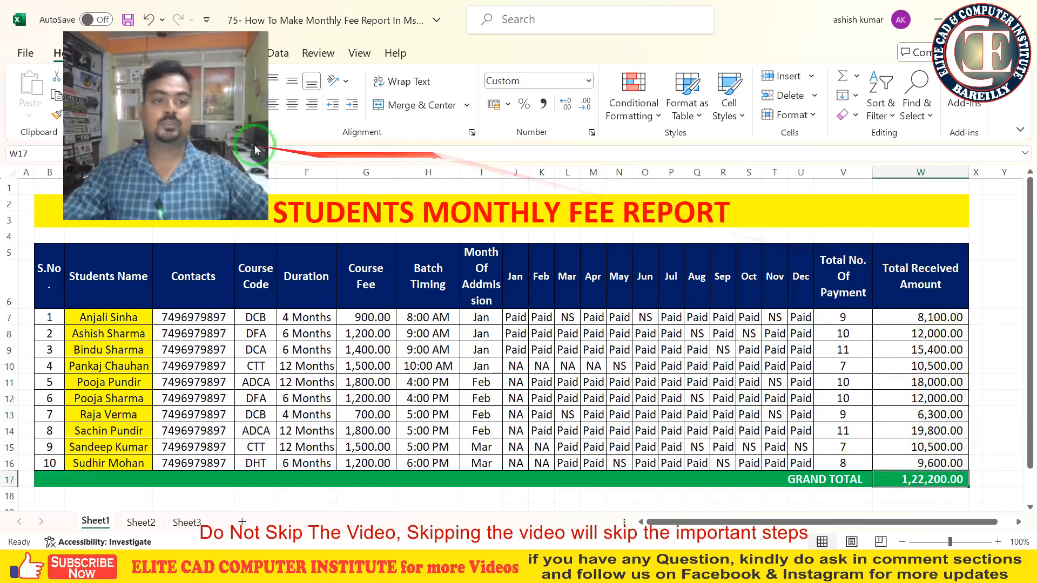
left_click_drag(208, 146, 96, 145)
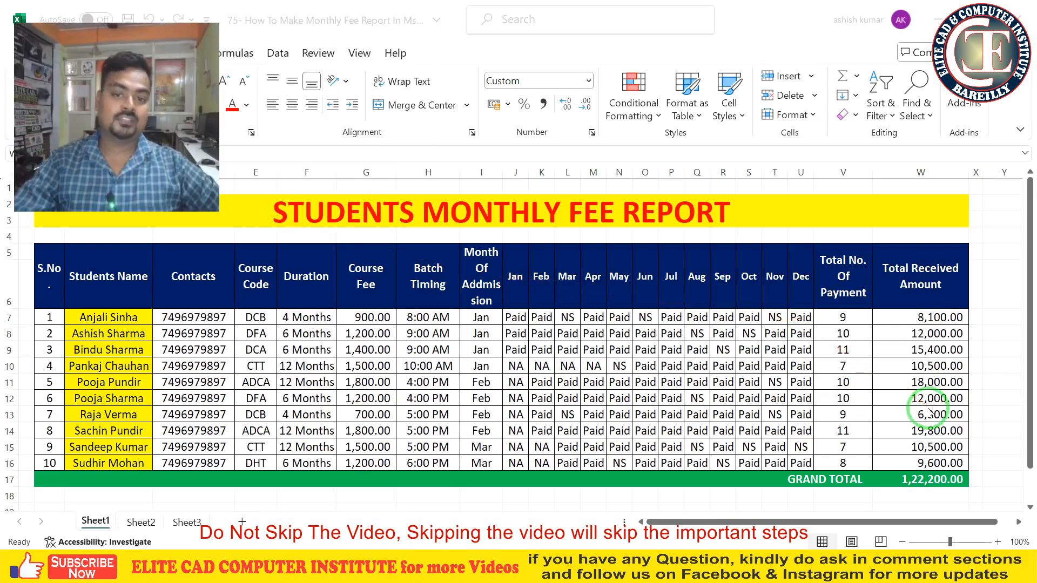
mouse_move(928, 411)
left_mouse_down()
mouse_move(381, 276)
mouse_move(621, 327)
left_mouse_up()
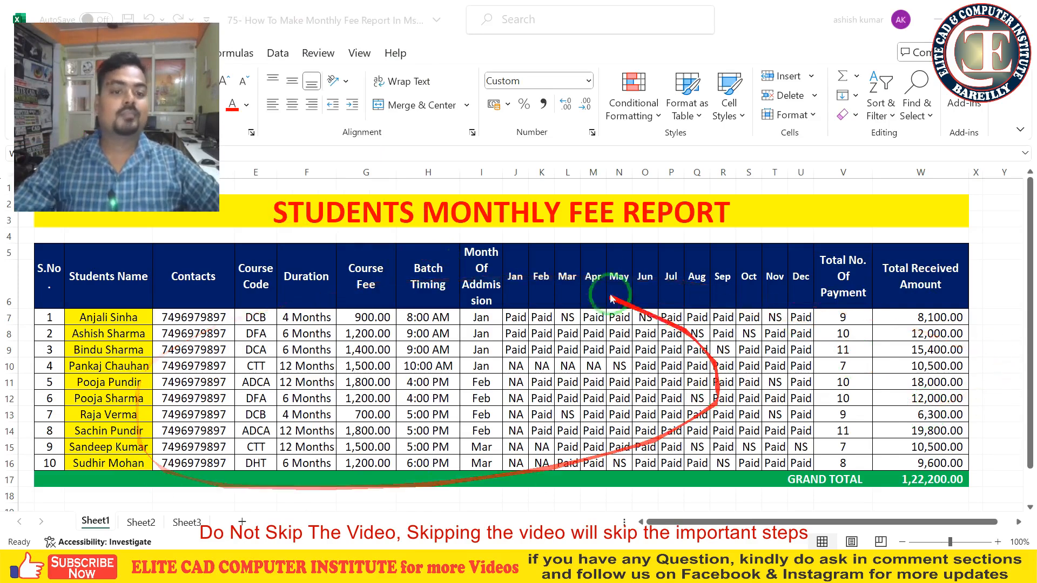
left_click(570, 372)
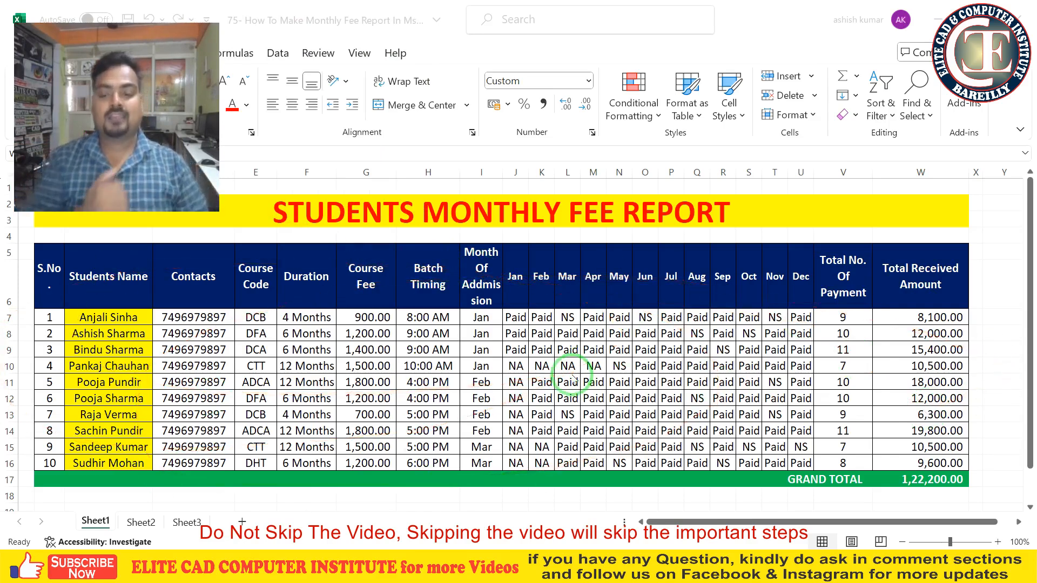